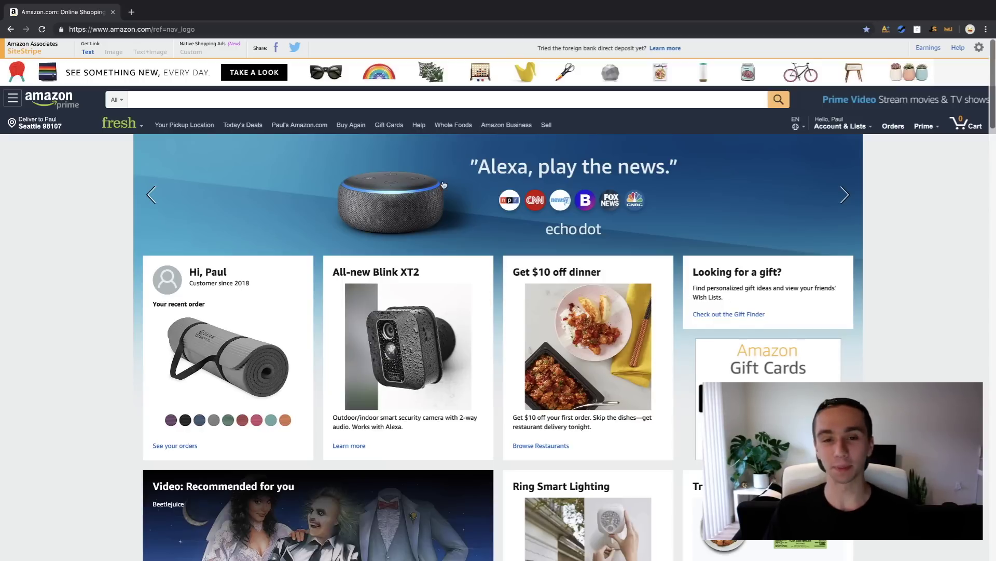
- Search all Amazon departments for the nonsense negative term "-akjhfleshclsevsr"
click(338, 99)
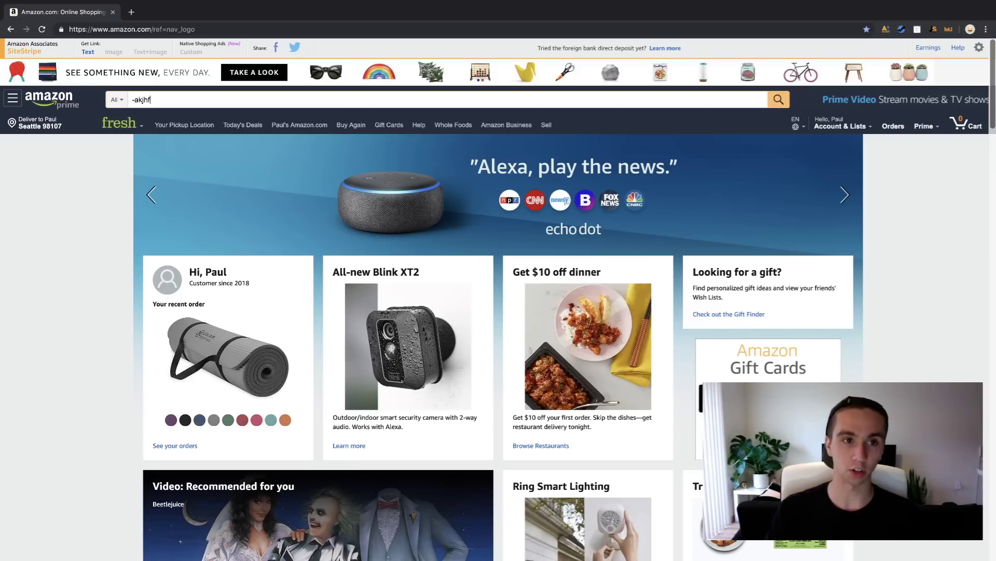
text(leshclsevsr)
key(Return)
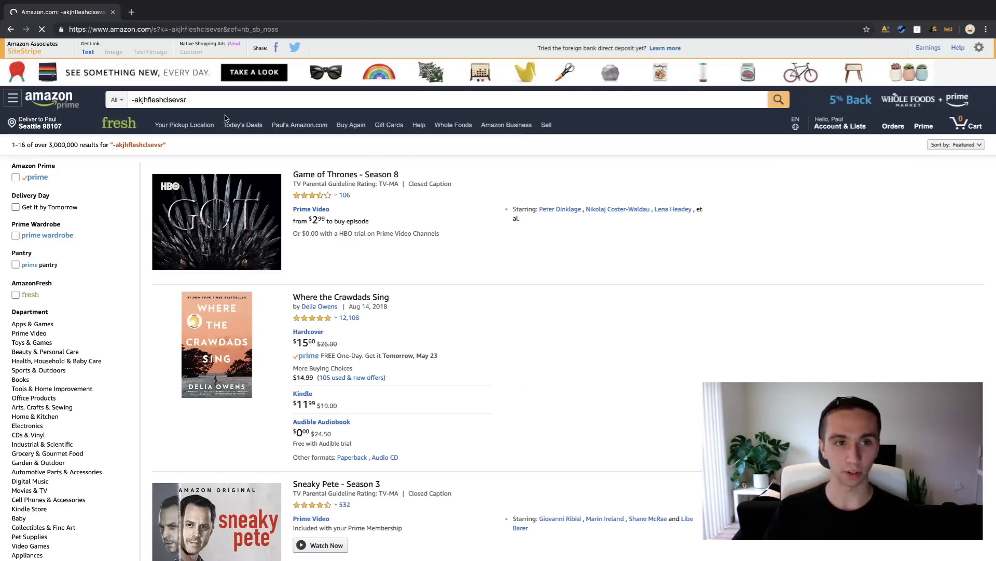
drag(148, 99, 160, 102)
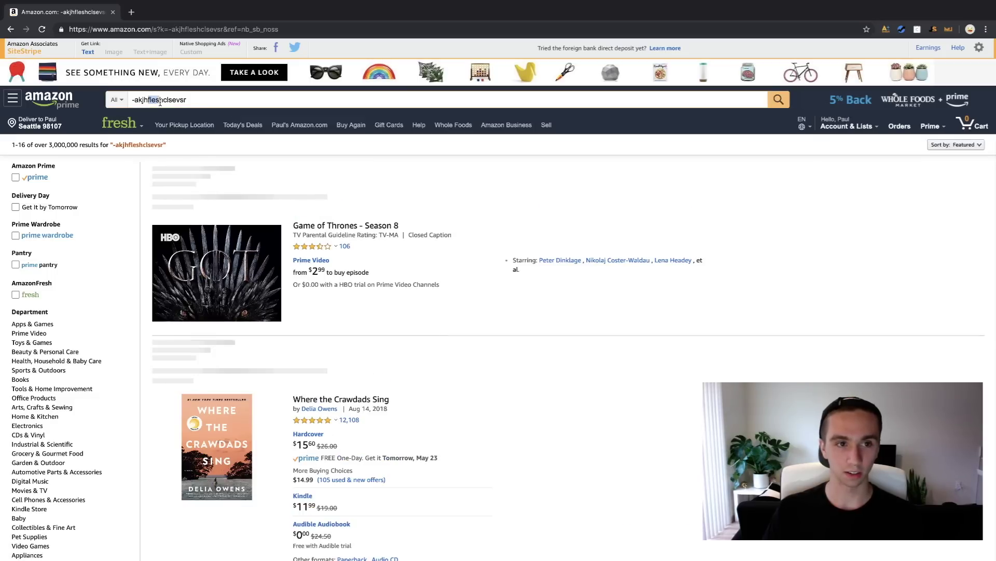
click(225, 103)
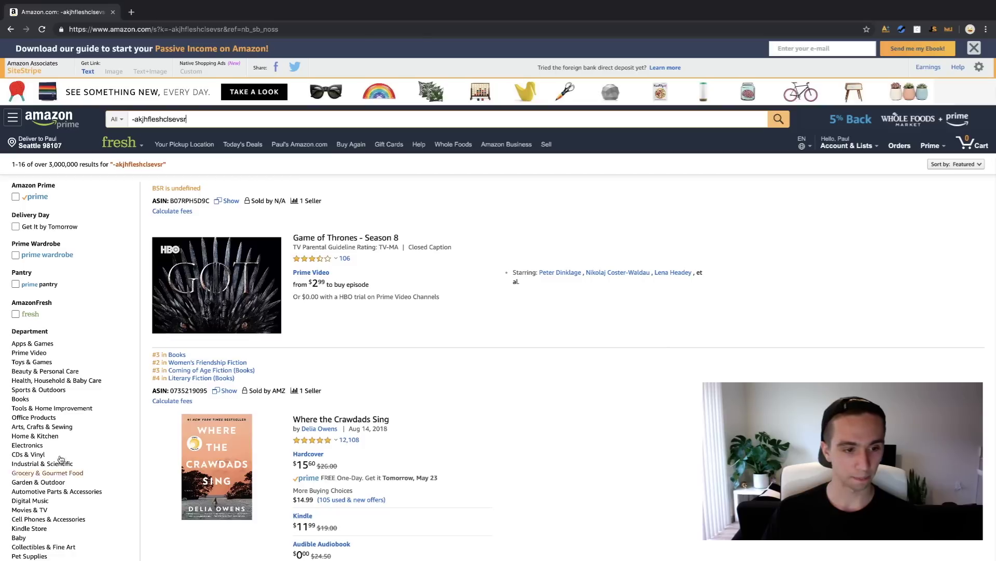
- Narrow the results to Tools & Home Improvement, Safety & Security, Fire Safety, Fire Escape Ladders
scroll(52, 418, down, 5)
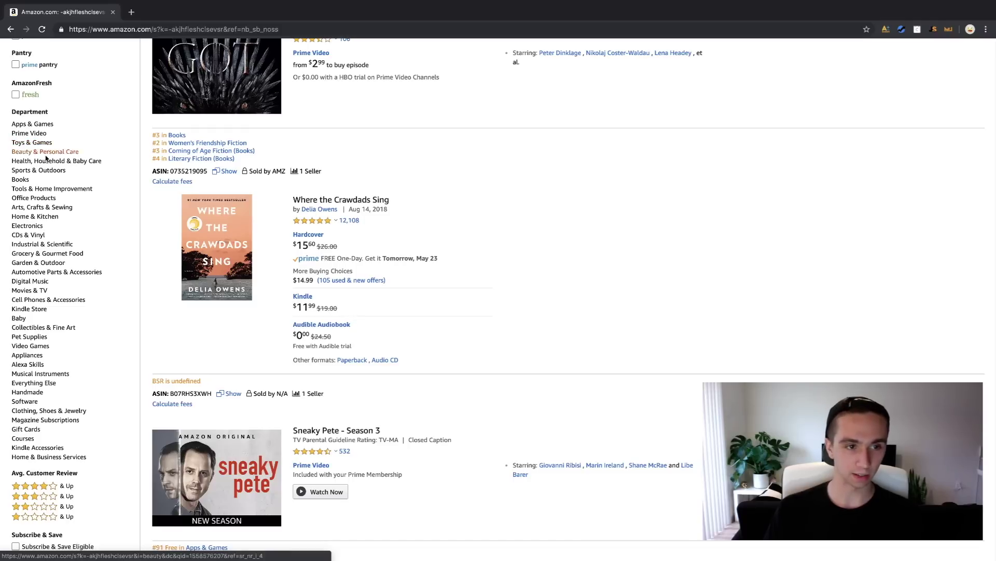
click(46, 190)
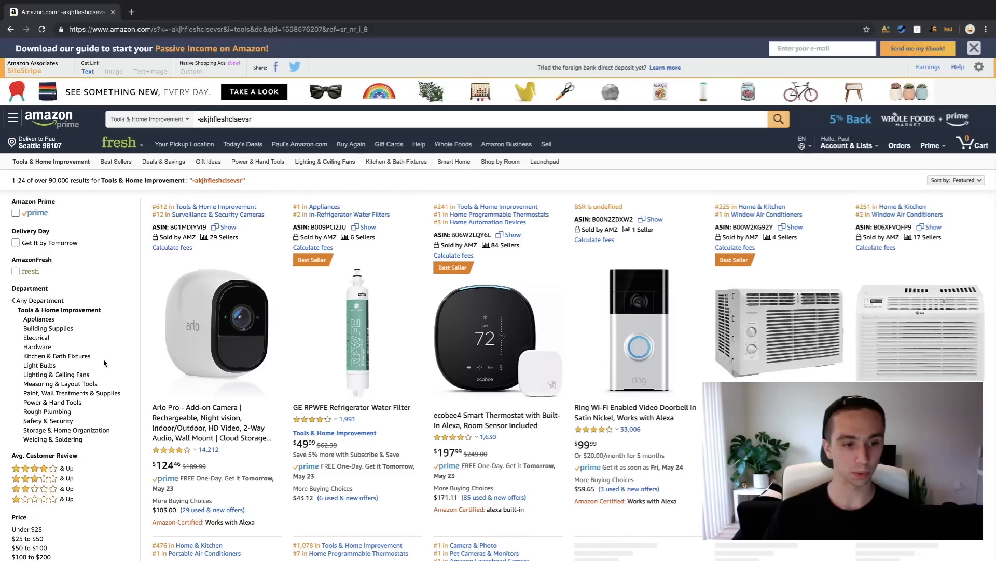
click(63, 421)
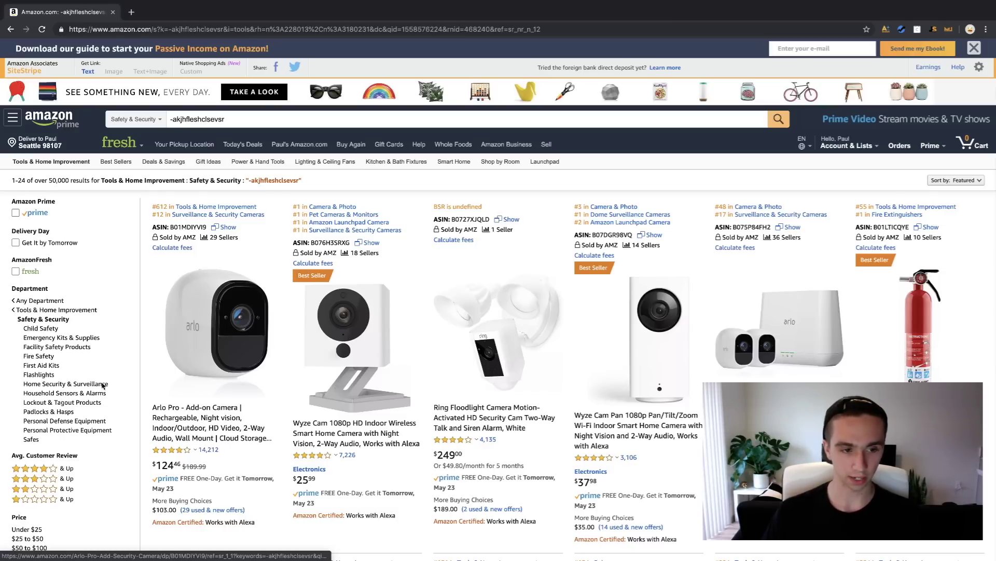
click(49, 358)
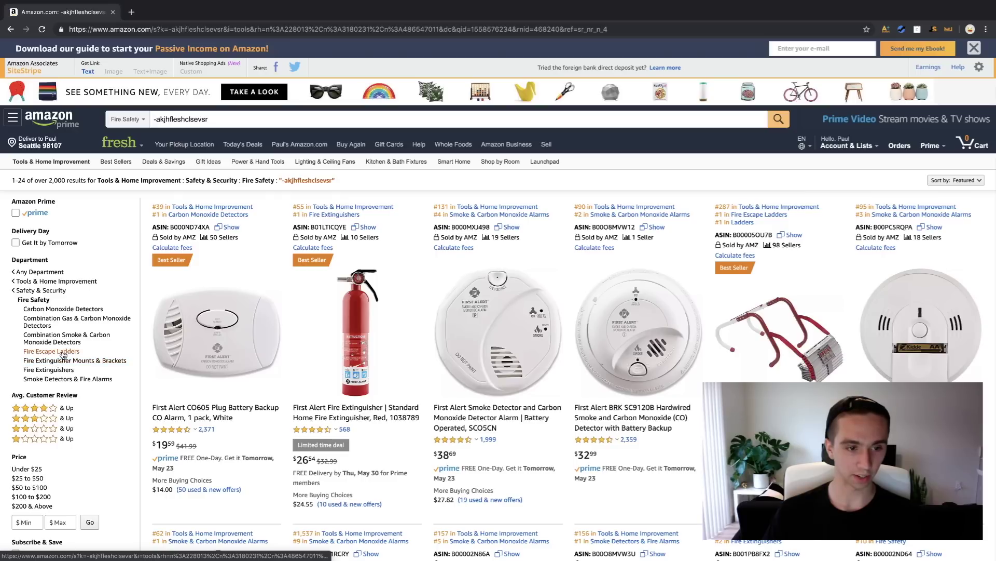
click(62, 352)
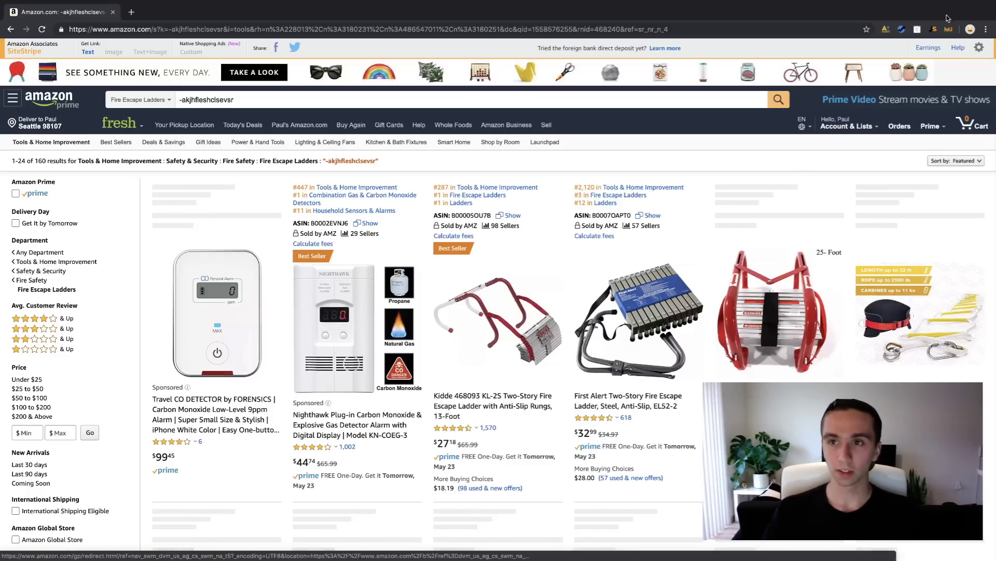
- Run the Jungle Scout extension on the Fire Escape Ladders results and extract additional result pages
click(928, 30)
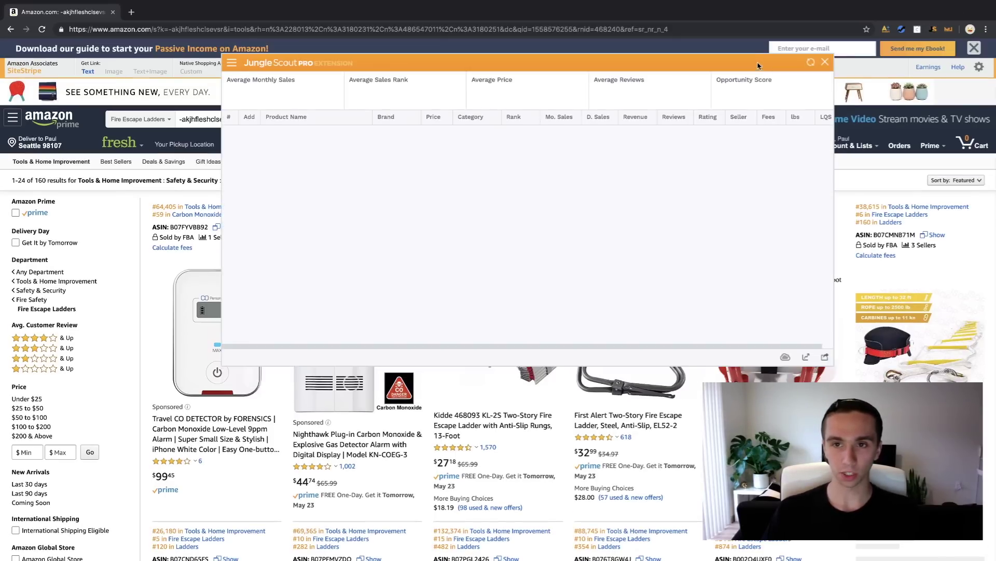
drag(758, 66, 926, 62)
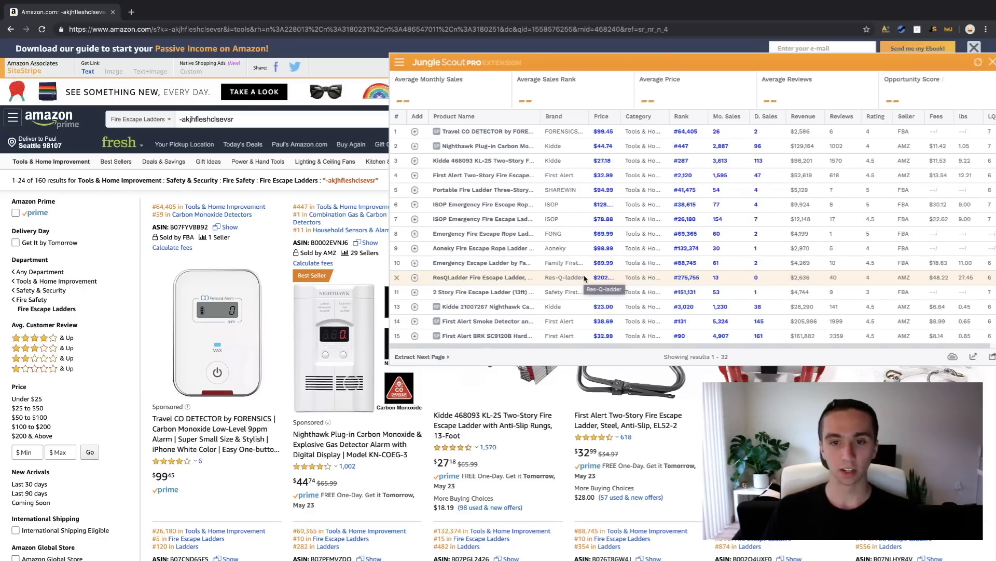
scroll(437, 342, down, 5)
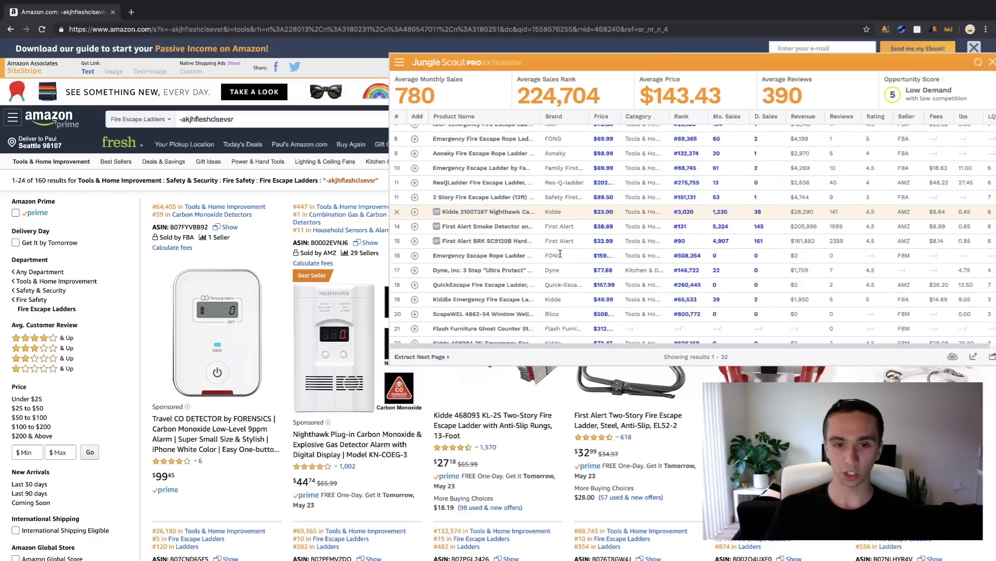
scroll(438, 351, down, 2)
click(441, 357)
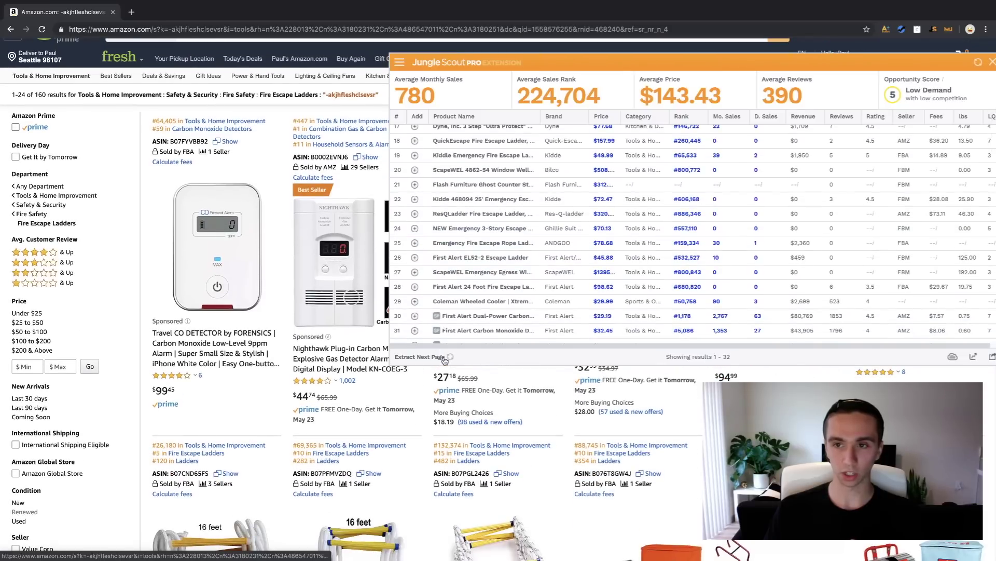
scroll(445, 361, down, 4)
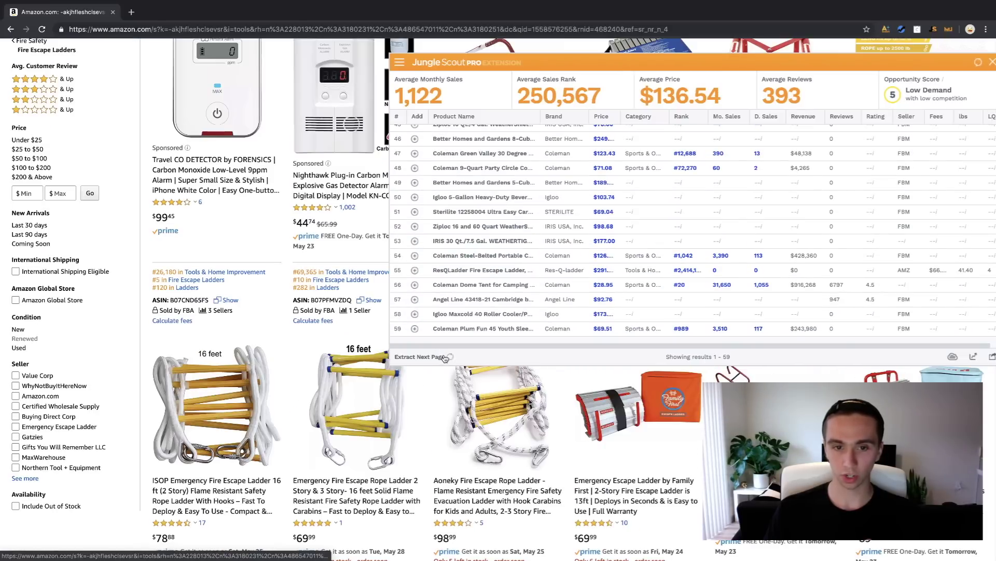
scroll(445, 356, down, 1)
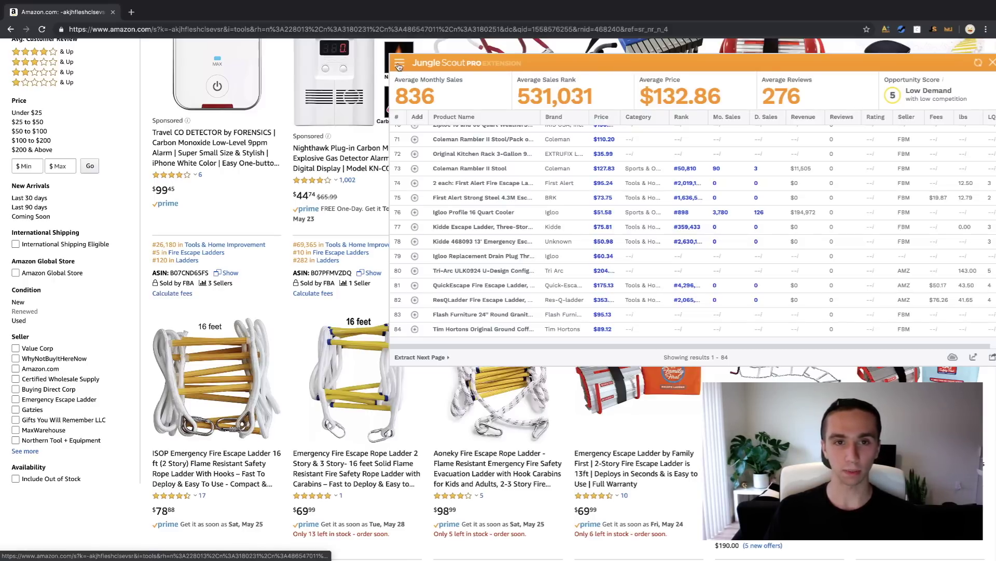
- Open the Jungle Scout result filters and set the price range from 12 to 67
click(401, 66)
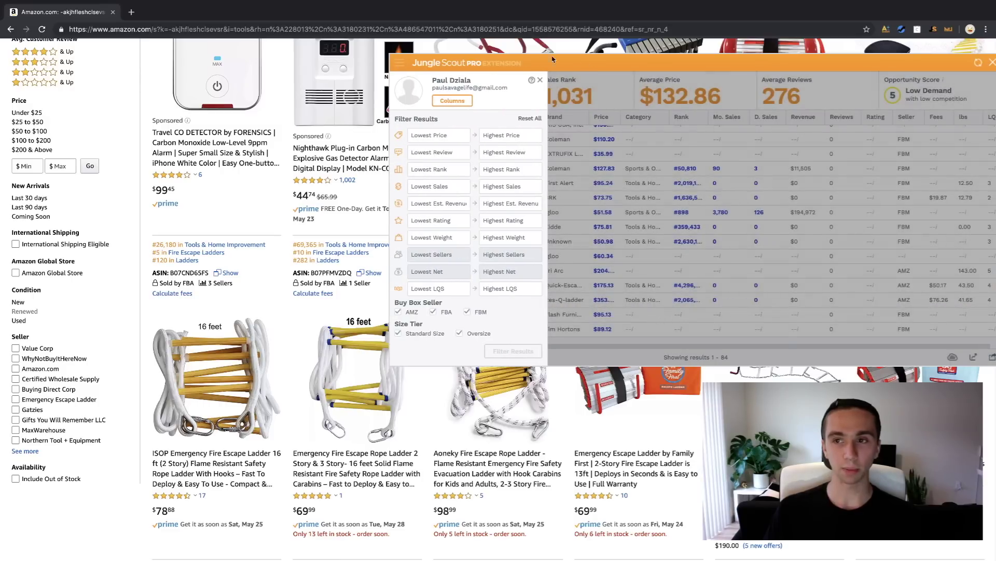
drag(588, 65, 543, 55)
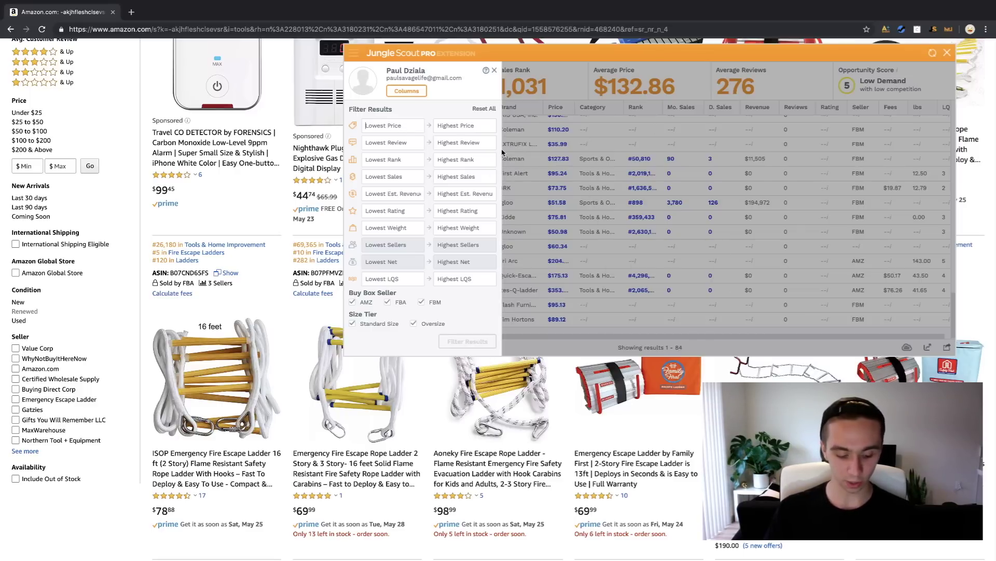
text(12)
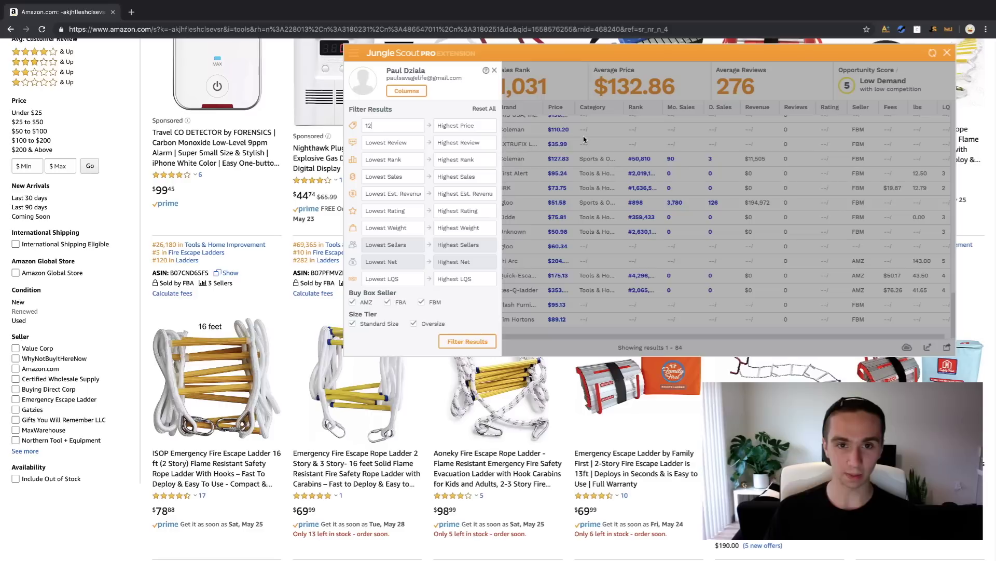
click(461, 126)
text(67)
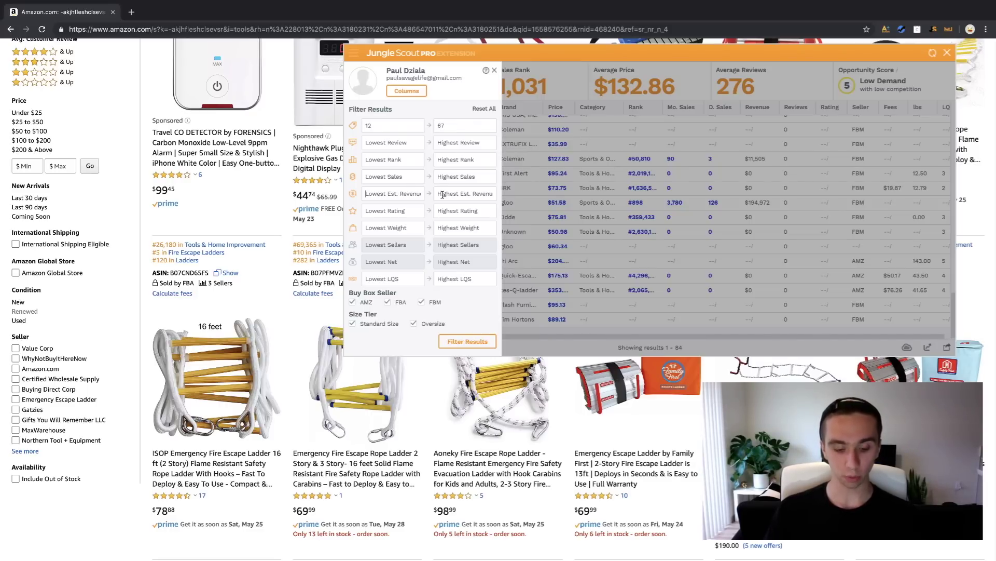
- Set the estimated revenue range from 5623 to 23212 and the highest weight to 3, and apply the filters
text(5623)
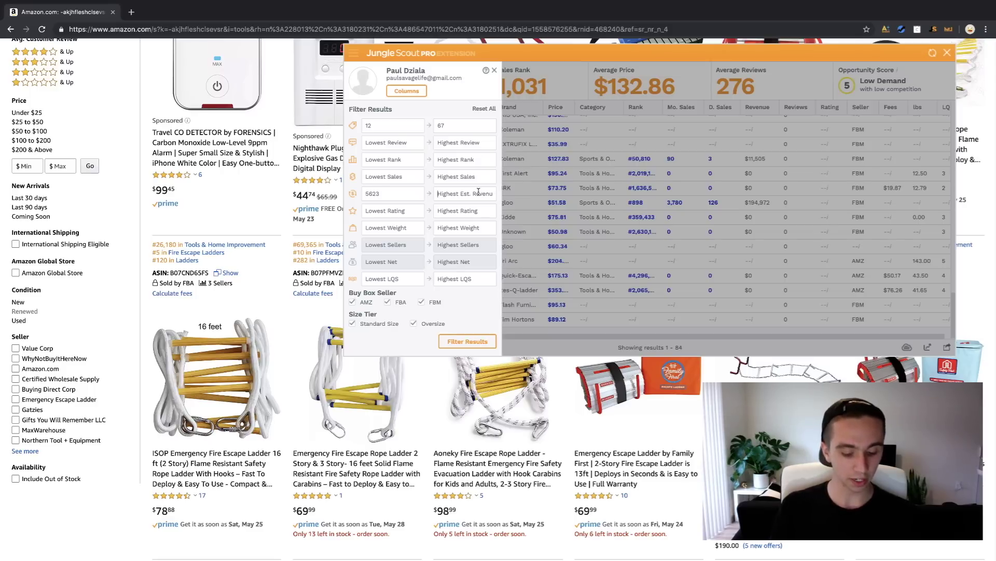
text(2123)
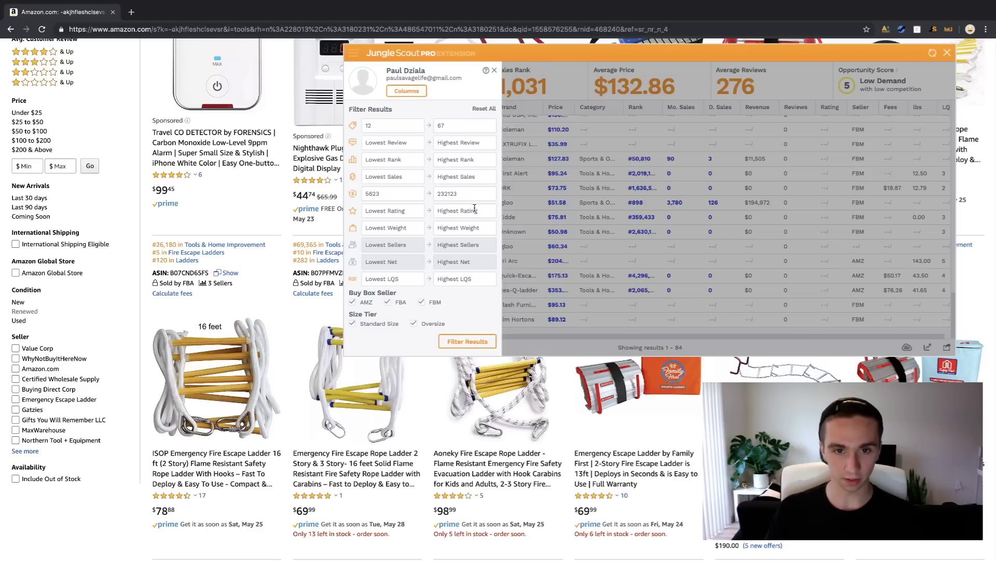
key(BackSpace)
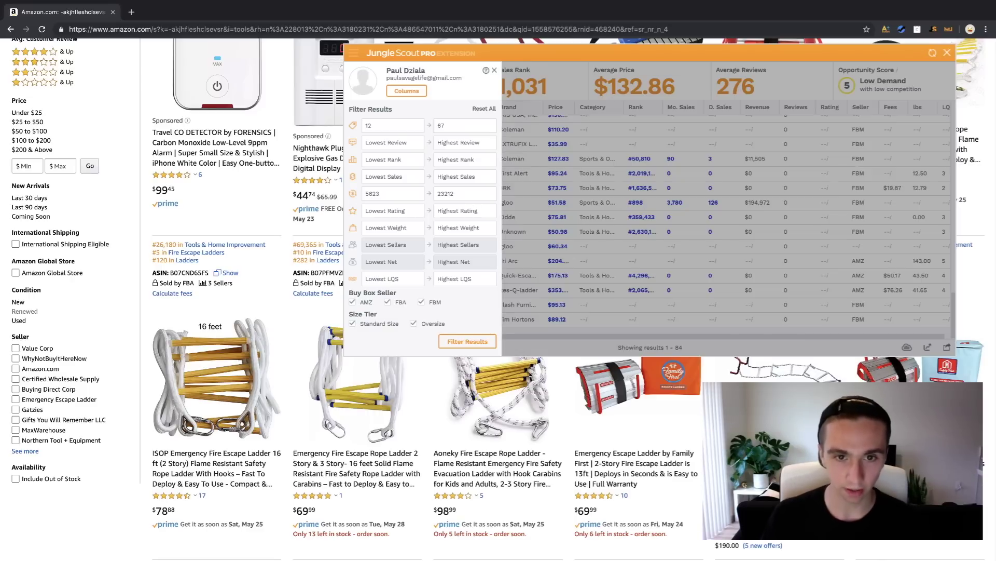
click(460, 230)
text(3)
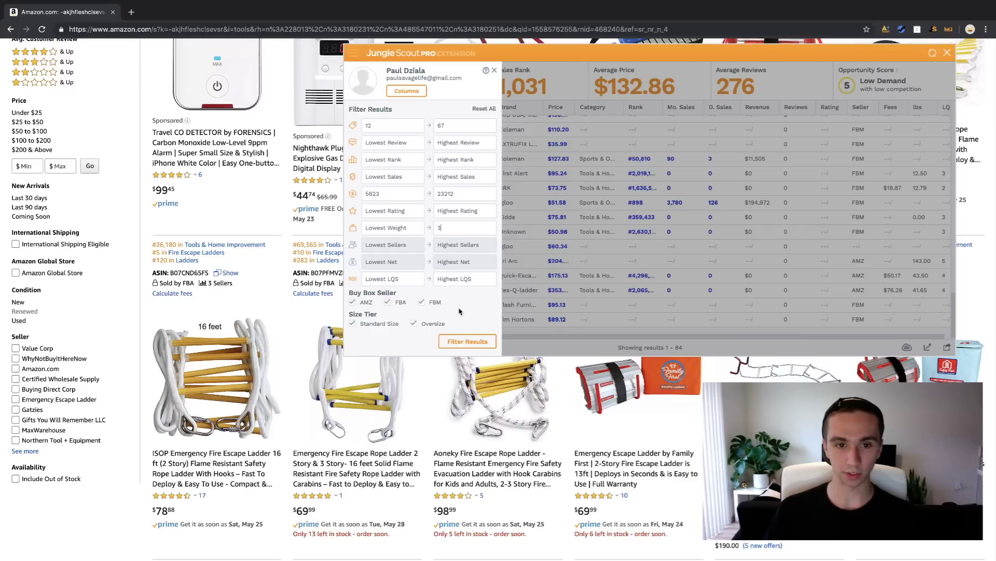
click(457, 344)
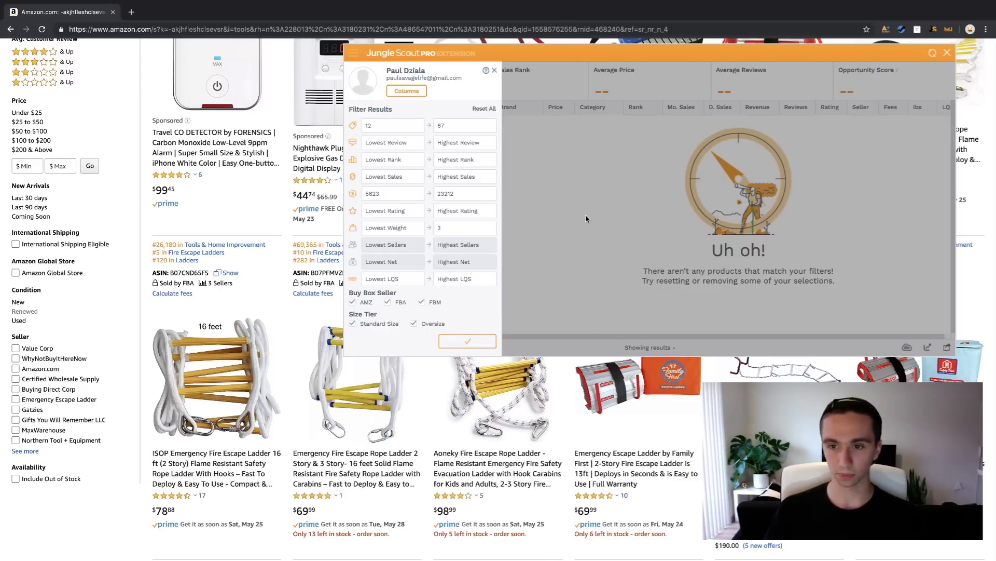
- Close the Jungle Scout results and return to the parent Tools & Home Improvement department
scroll(811, 137, up, 3)
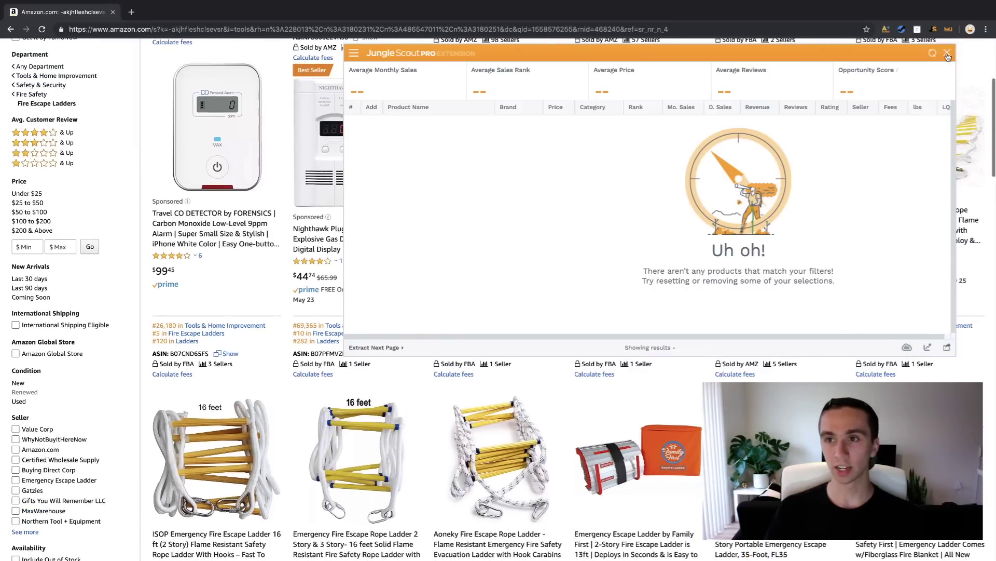
click(947, 52)
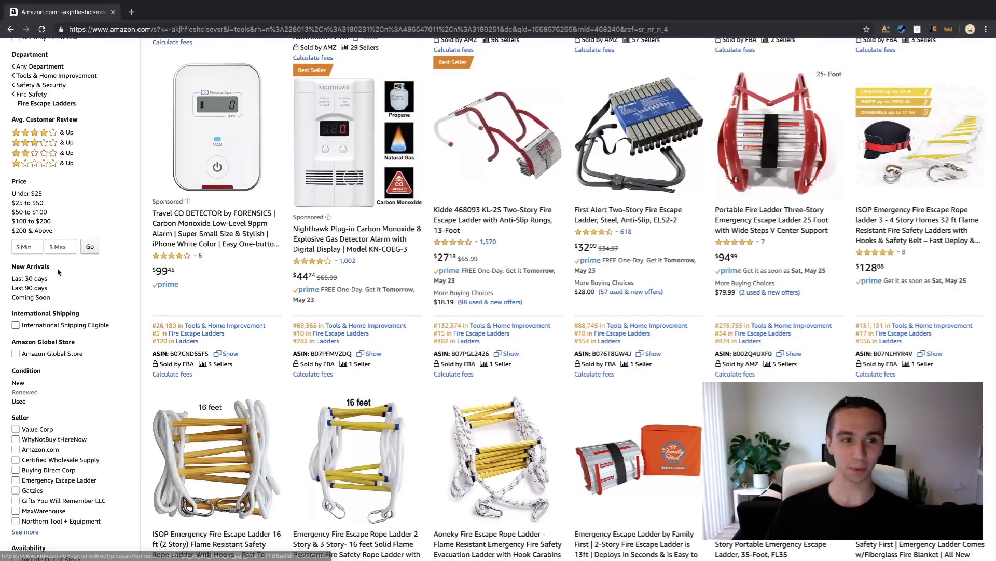
scroll(533, 224, up, 3)
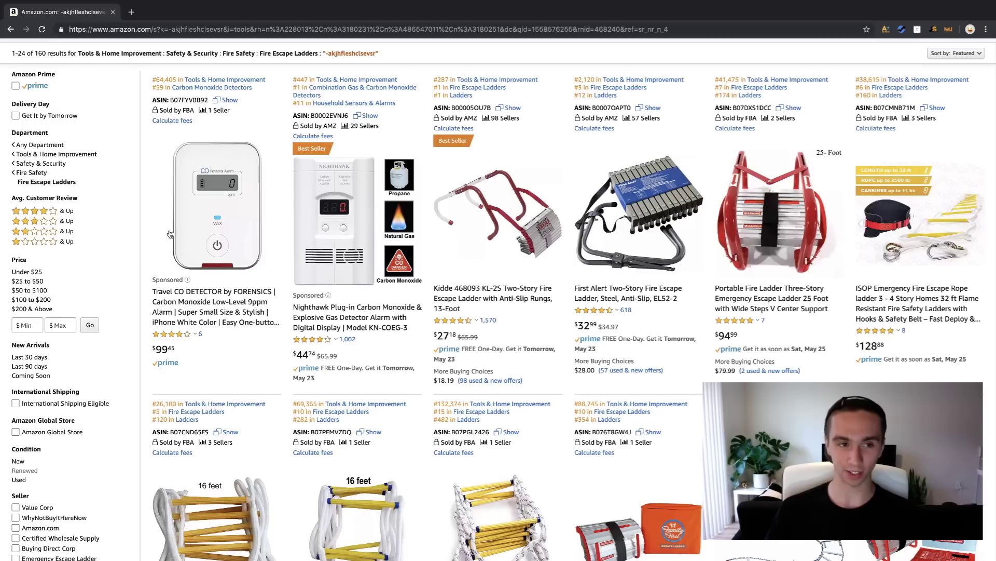
scroll(171, 234, up, 5)
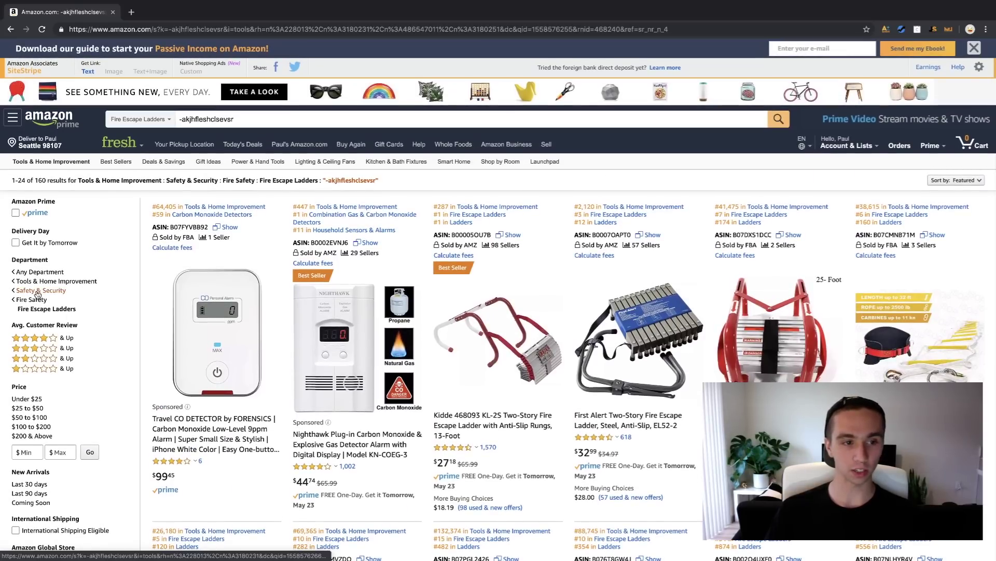
click(37, 292)
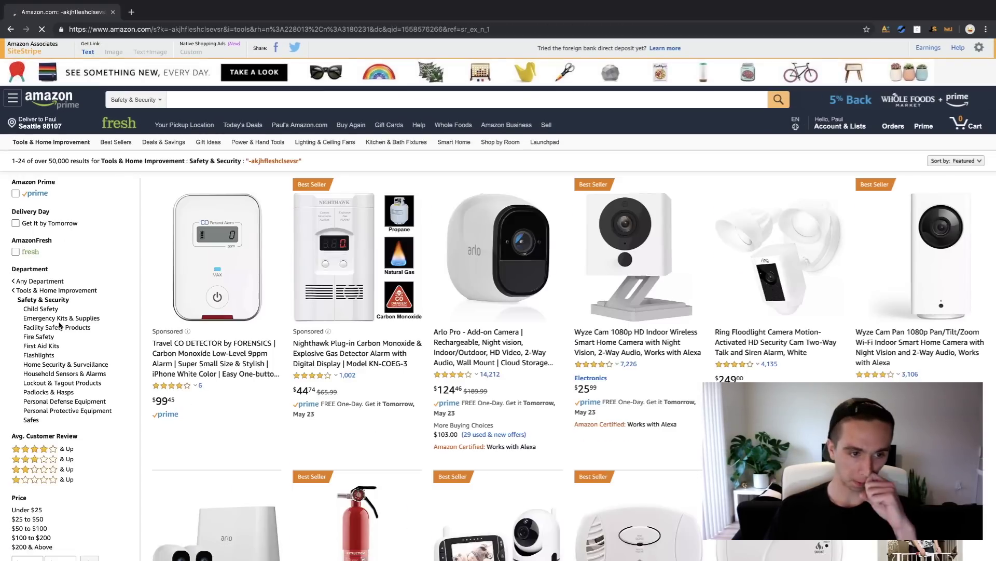
click(57, 290)
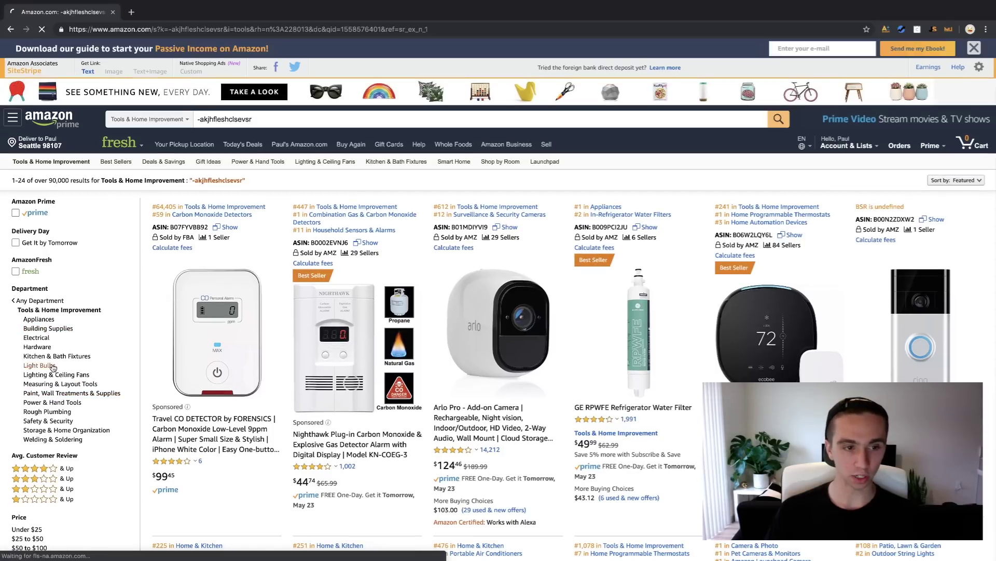
- Narrow the department to Measuring & Layout Tools
click(57, 385)
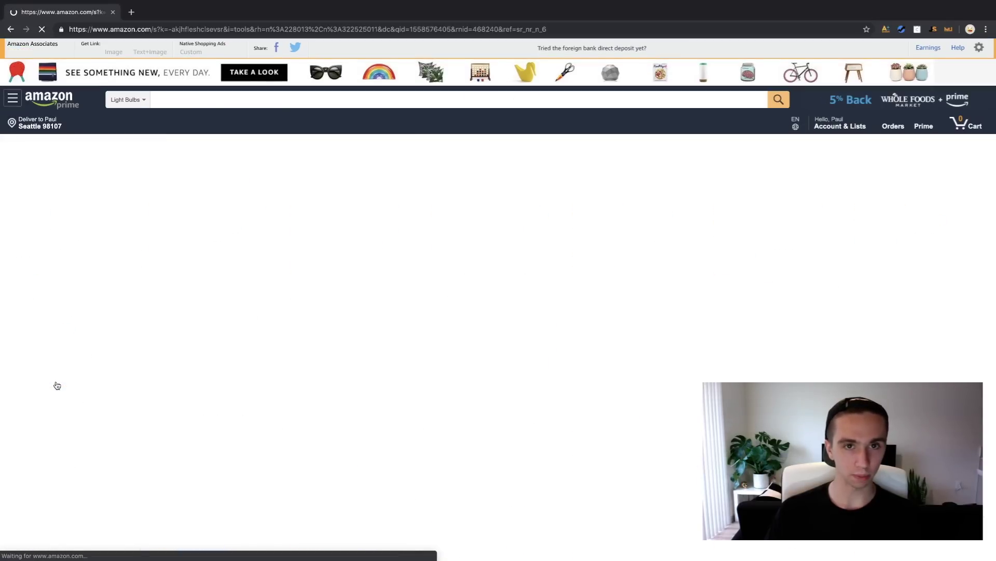
click(11, 29)
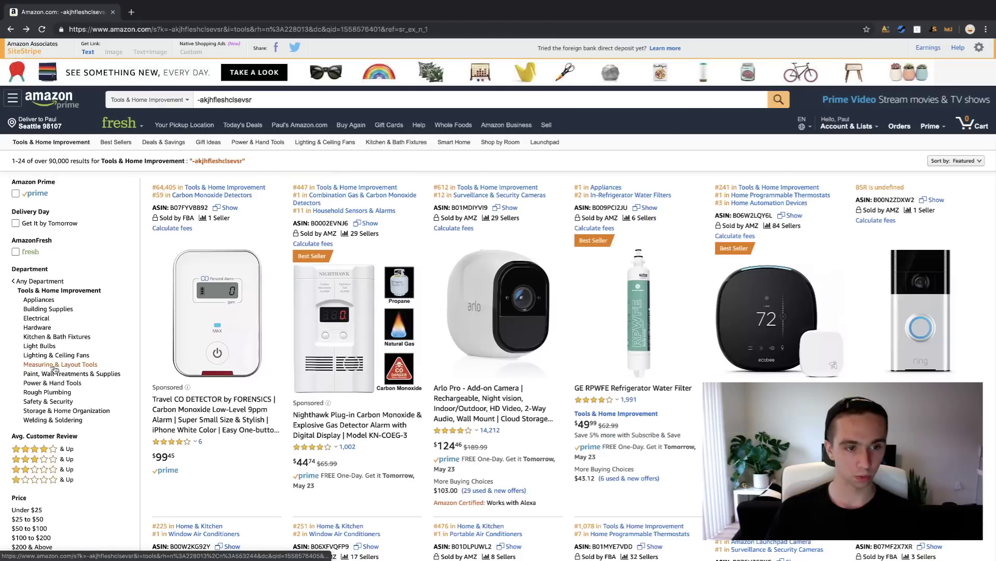
click(54, 368)
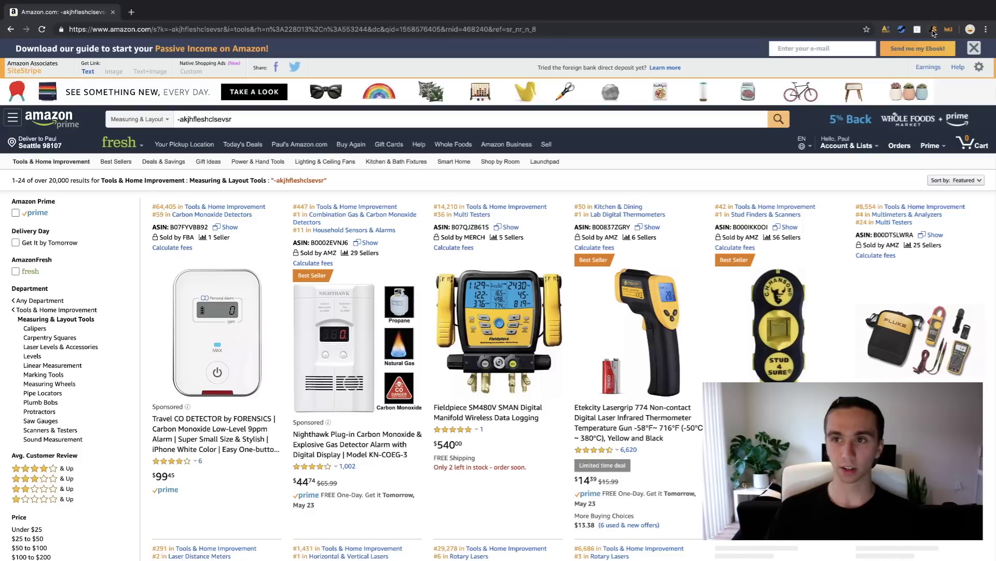
- Run Jungle Scout on the Measuring & Layout Tools results and extract further pages of products into the list
click(933, 30)
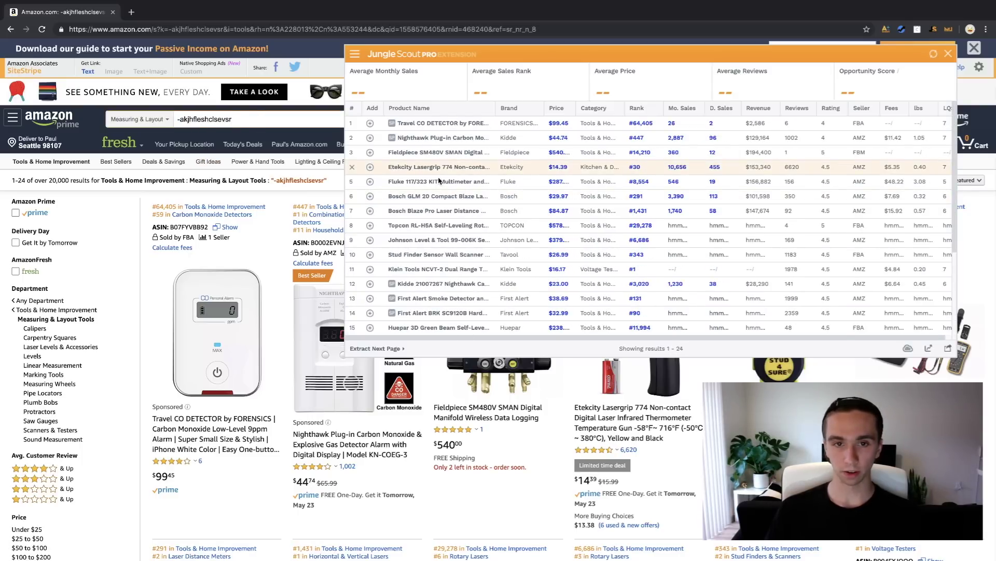
scroll(415, 259, down, 3)
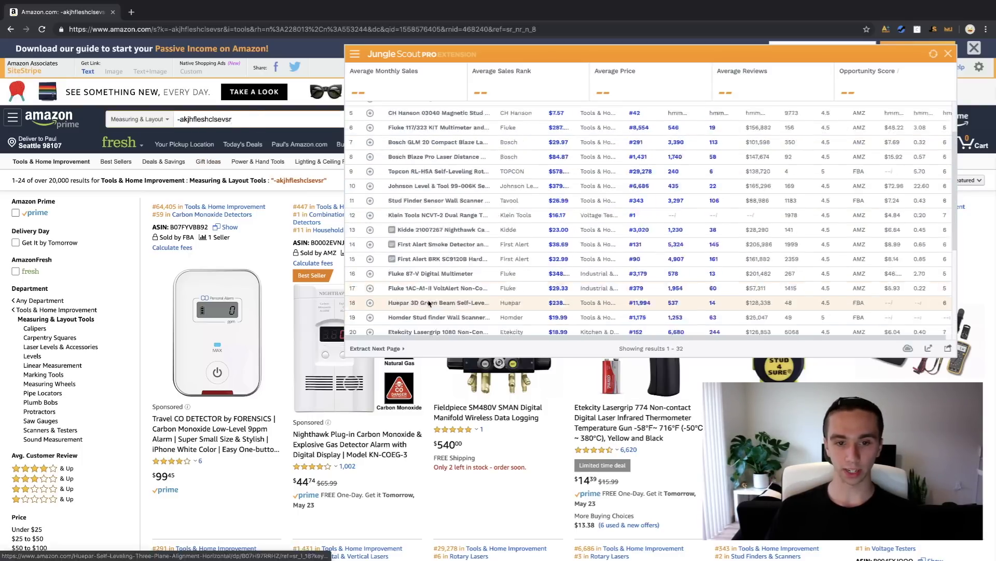
scroll(408, 351, down, 1)
scroll(407, 350, down, 4)
click(397, 348)
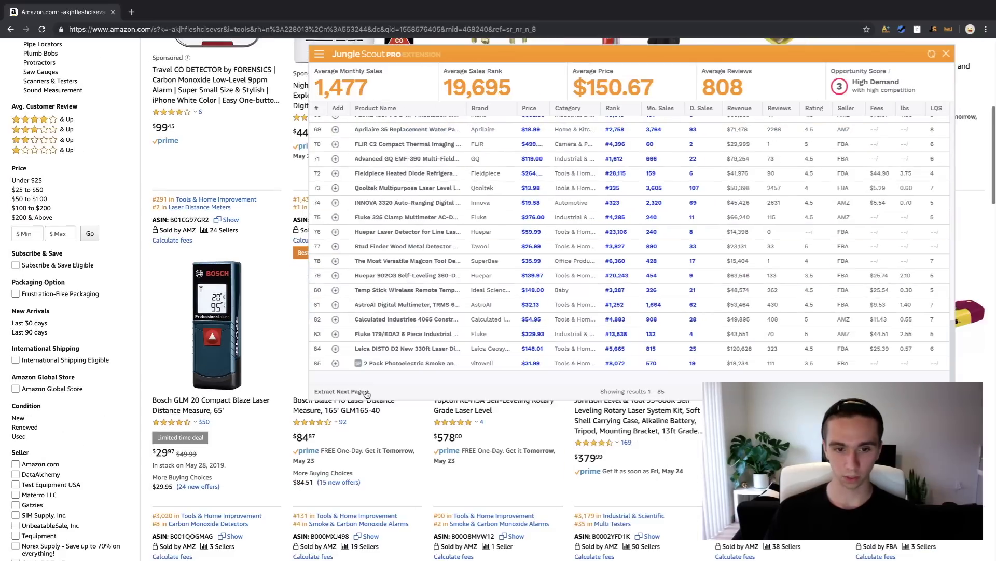
click(368, 392)
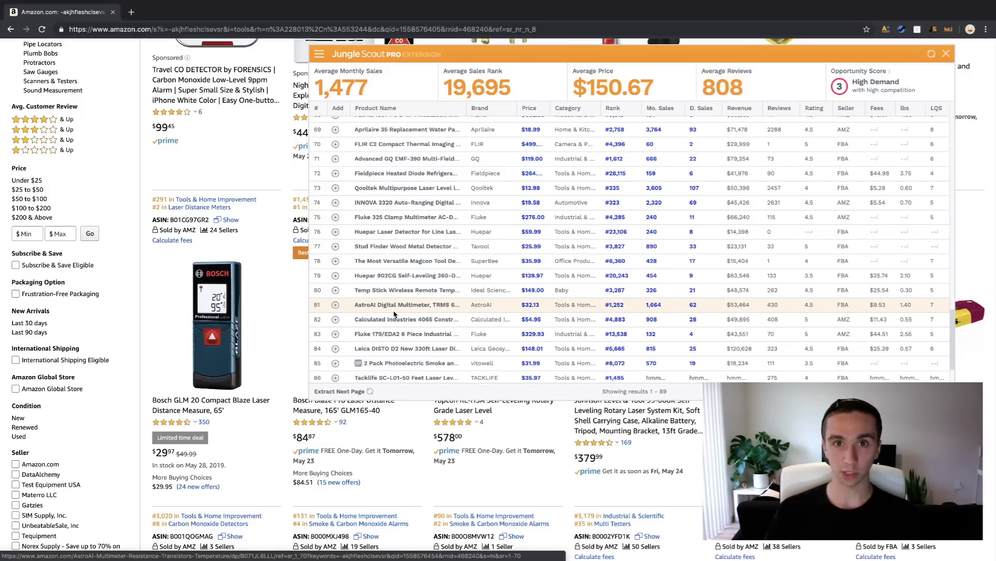
scroll(398, 308, down, 1)
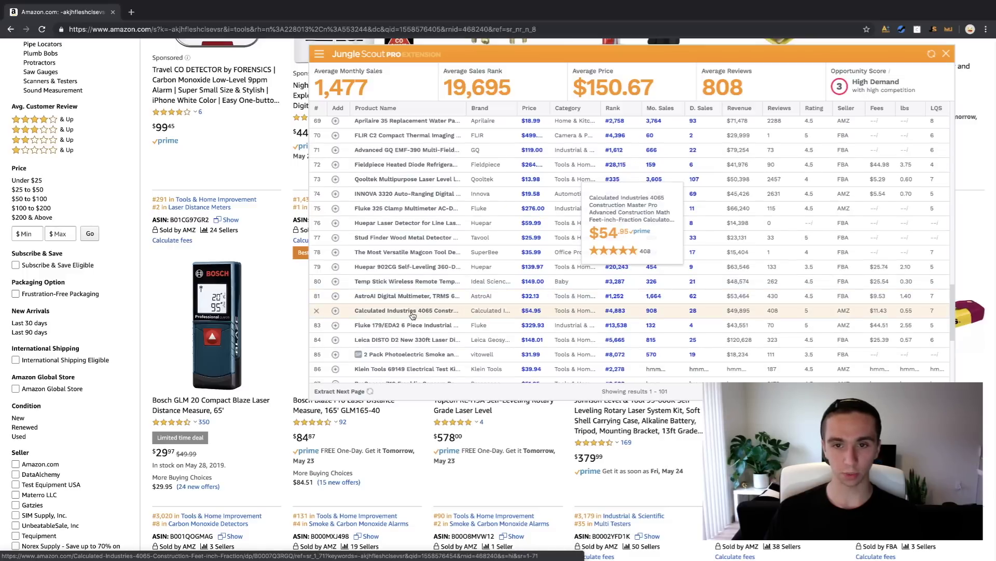
scroll(412, 317, down, 5)
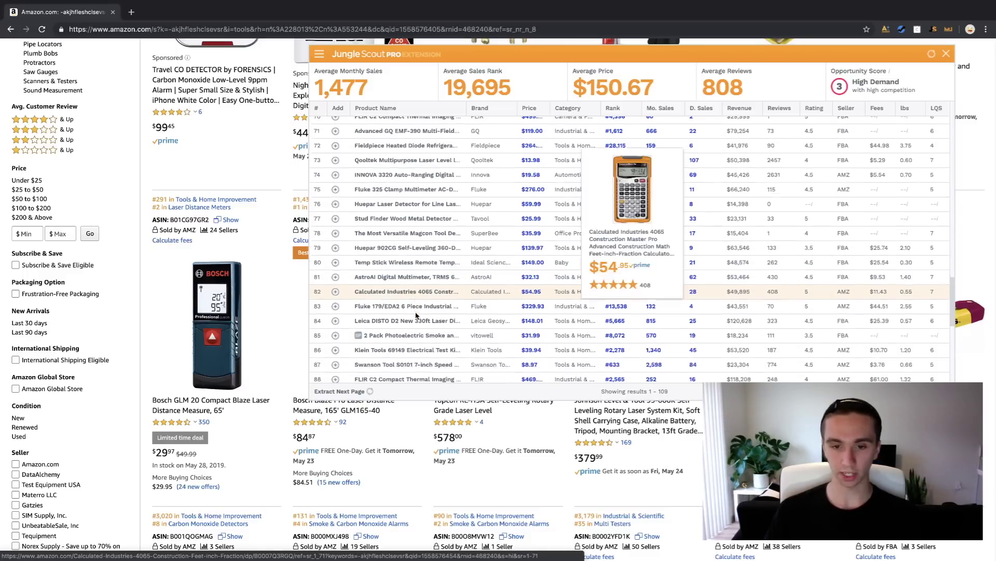
scroll(410, 317, down, 3)
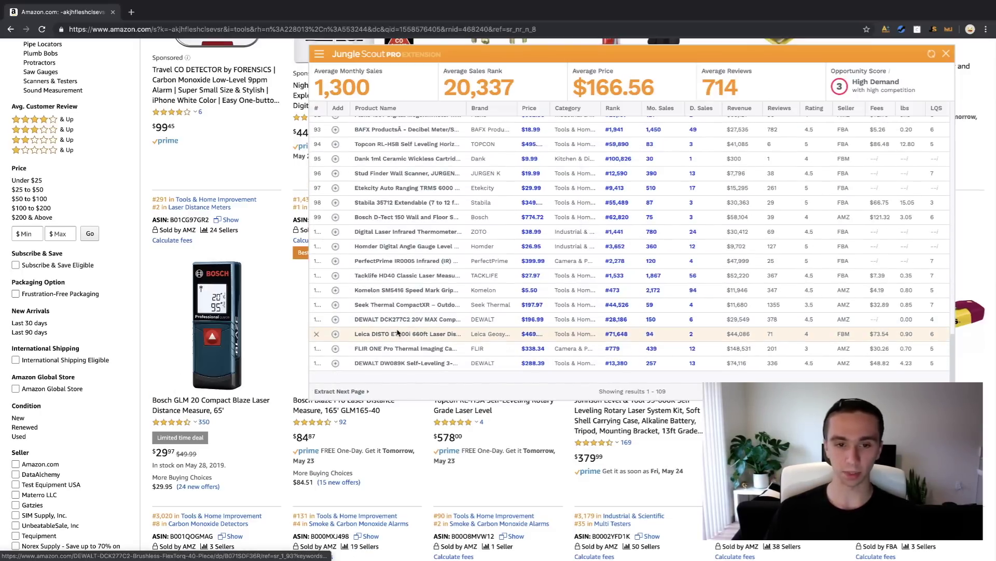
- Filter the Jungle Scout results to prices 12 to 65, highest review 167, highest weight 1.5 and lowest estimated revenue 5231
click(320, 54)
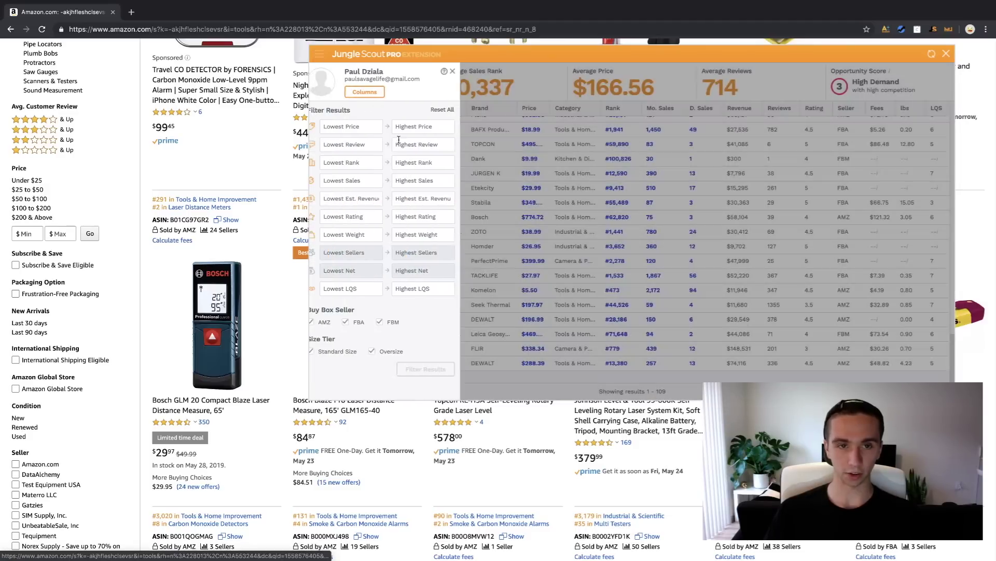
text(12)
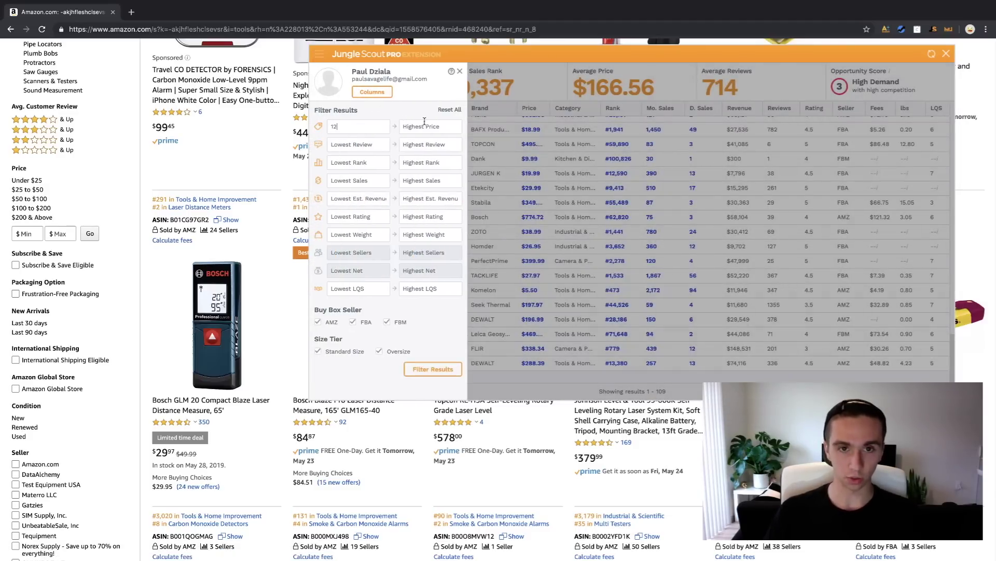
text(65)
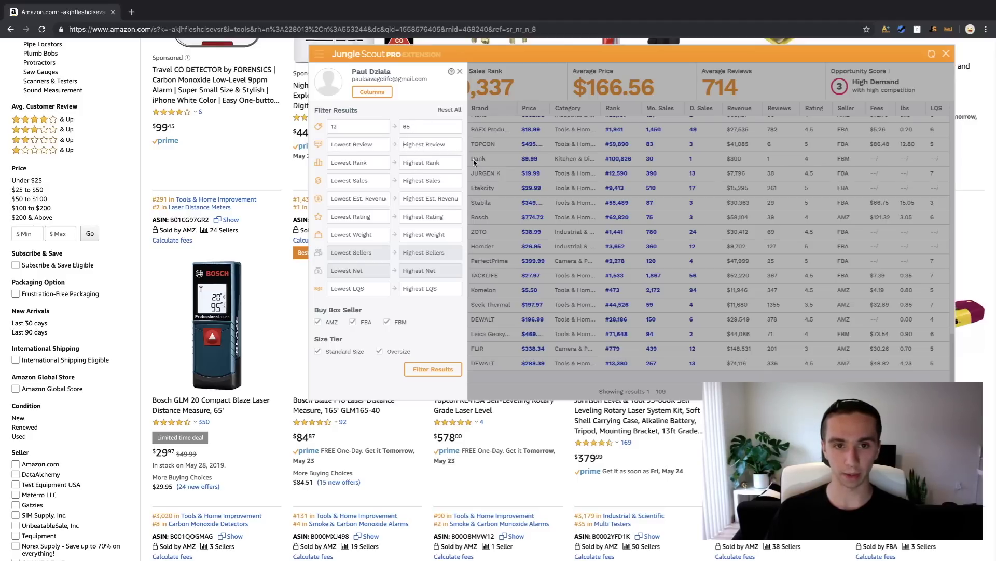
text(167)
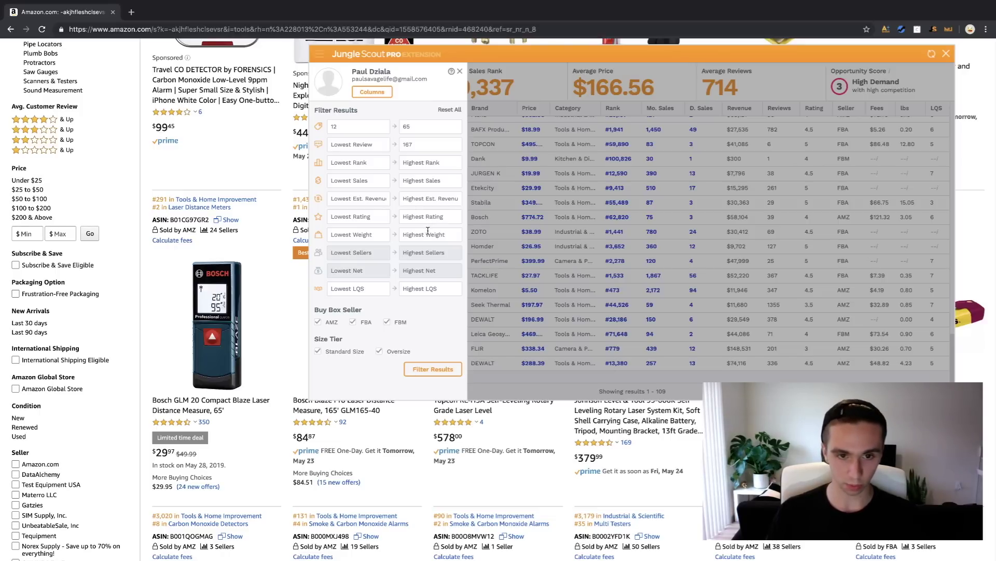
text(1.)
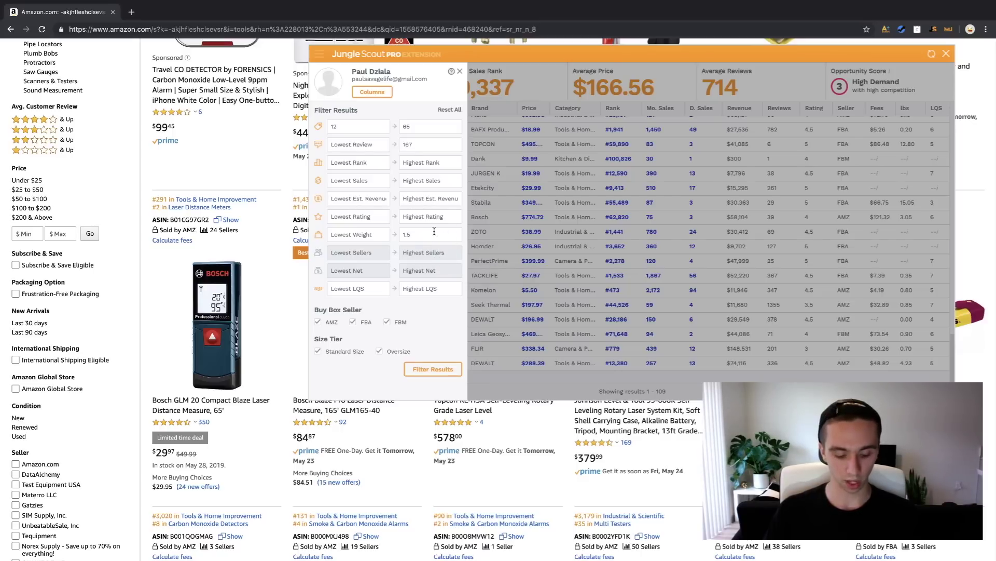
text(5231)
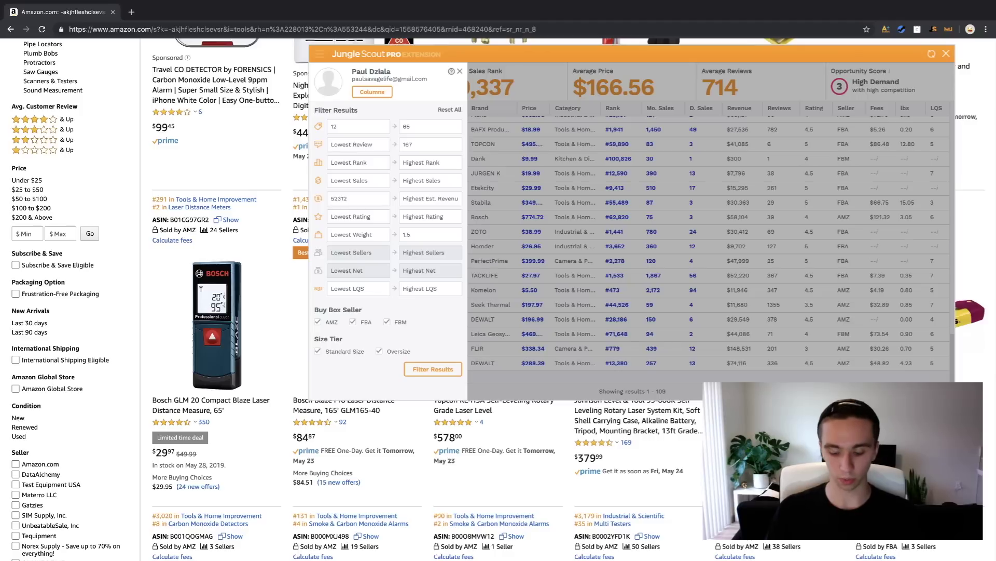
click(421, 373)
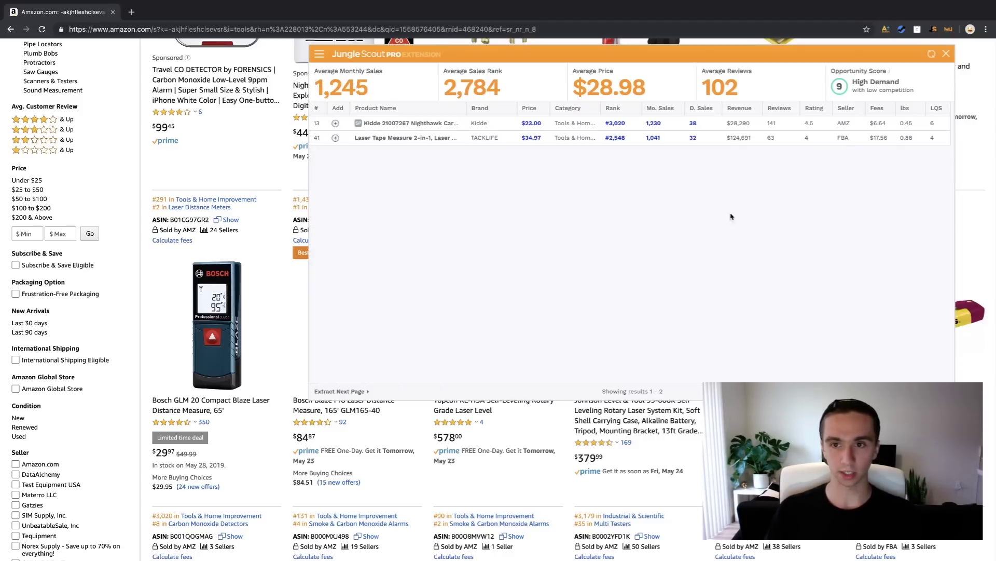
- Preview the two filtered products, close the Jungle Scout results and widen the Amazon search scope to All Departments
mouse_move(400, 127)
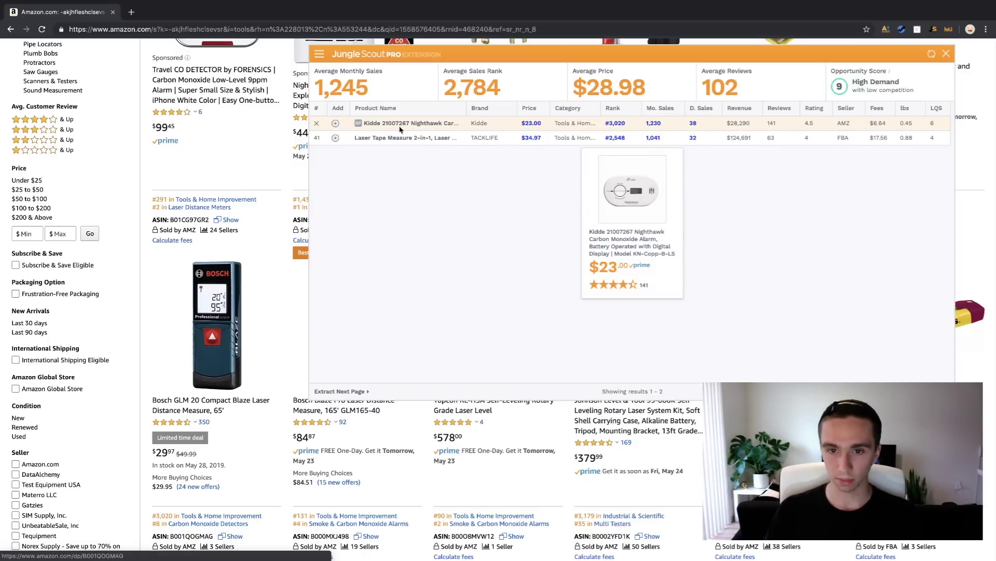
mouse_move(402, 144)
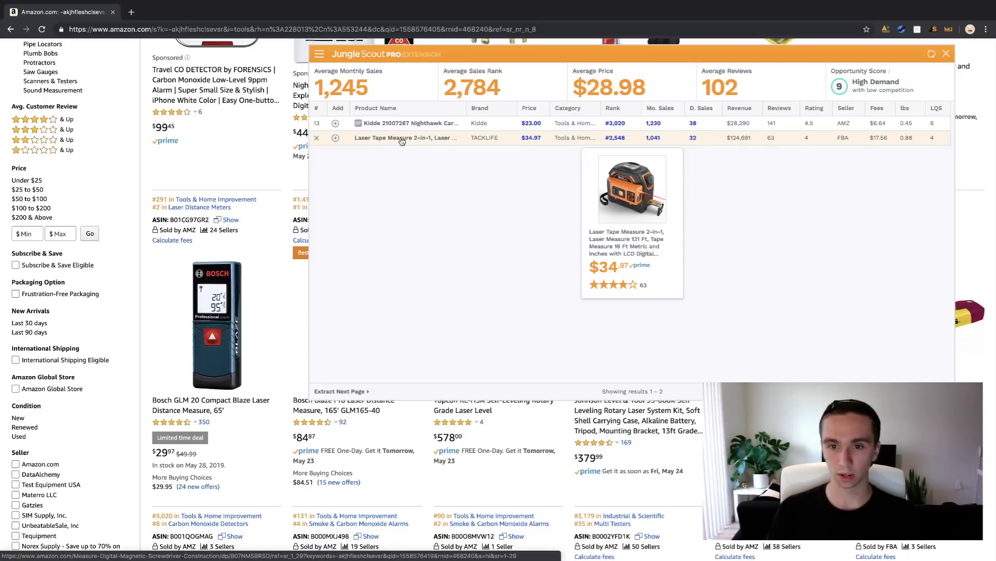
click(946, 54)
scroll(538, 164, up, 7)
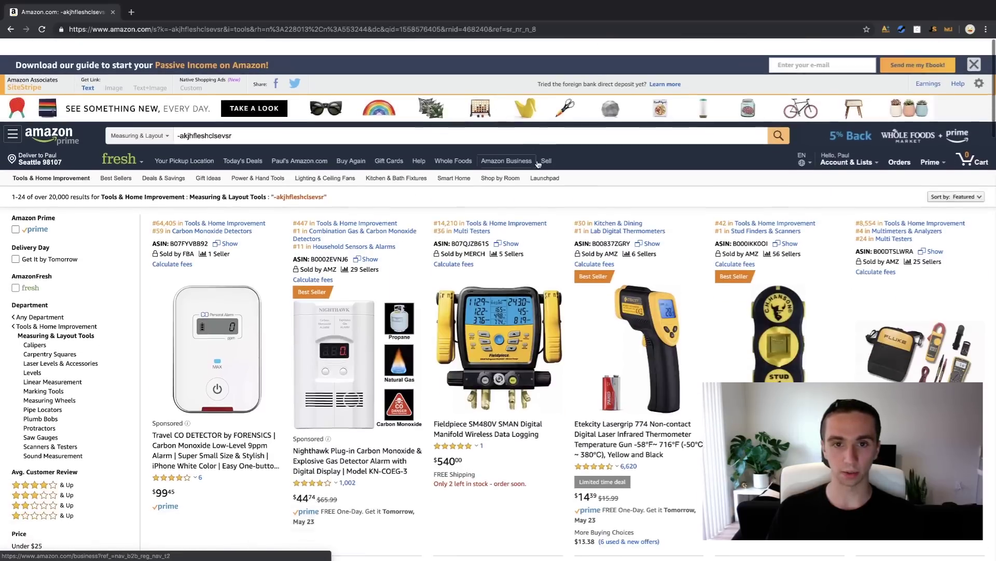
scroll(538, 164, down, 1)
click(139, 119)
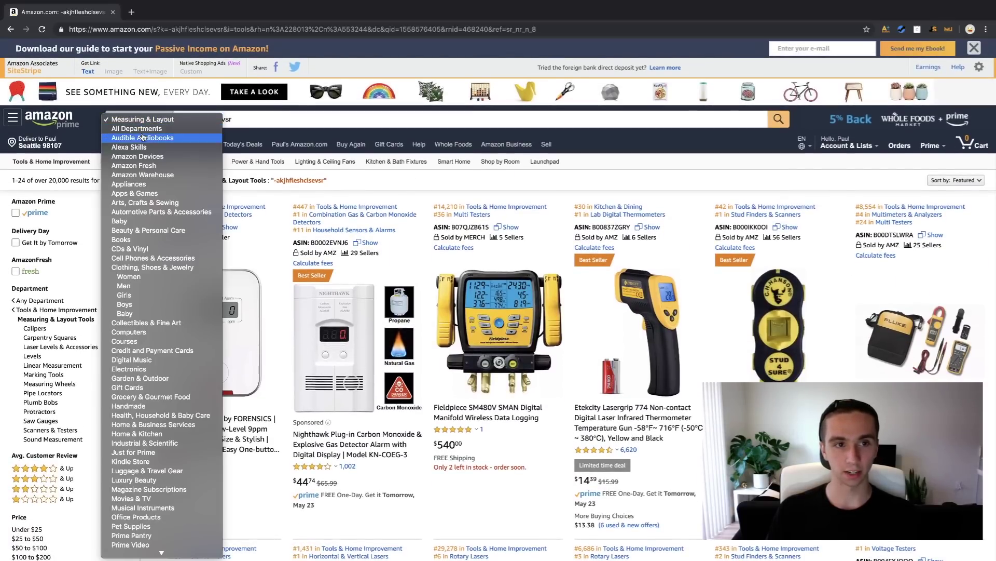
click(143, 137)
click(147, 122)
- Replace the nonsense search term and search Amazon for the suggested phrase "laser tape measure"
click(236, 119)
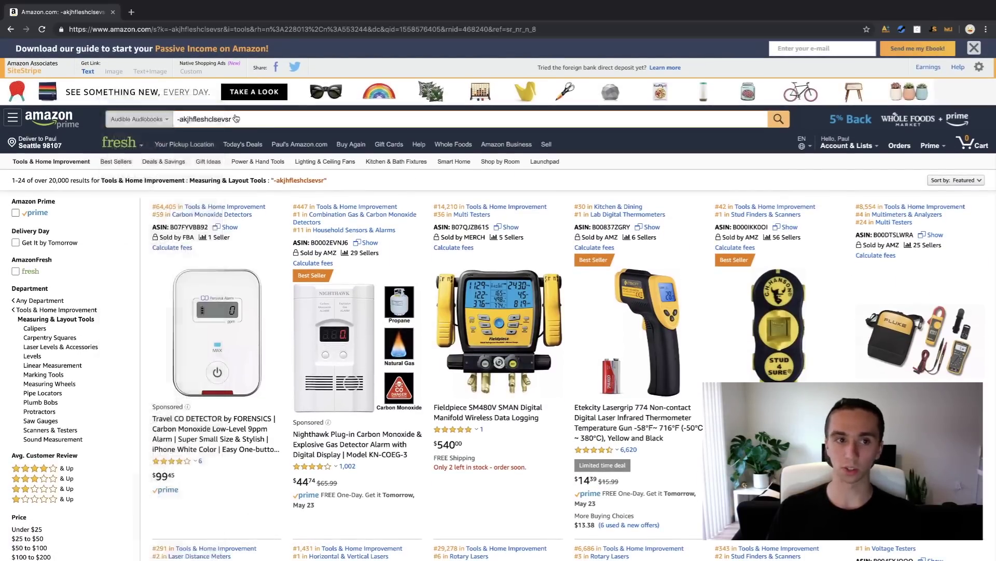
triple_click(236, 118)
key(BackSpace)
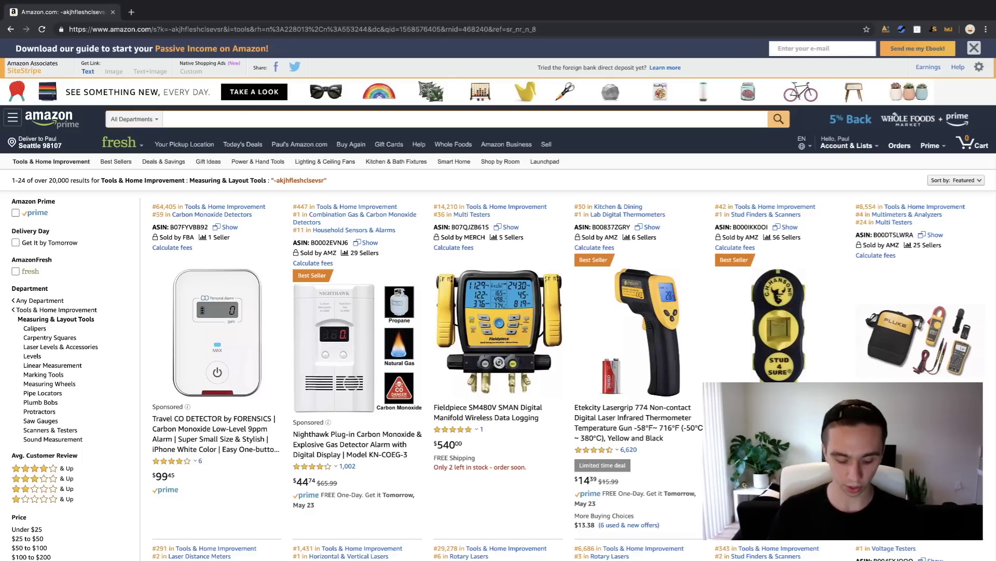
text(laser )
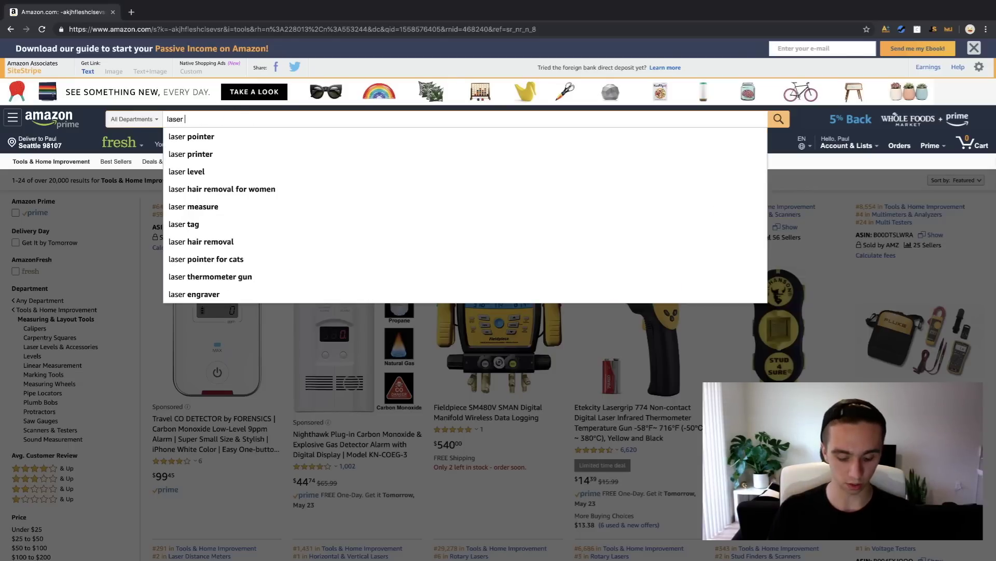
text(tape mea)
key(Down)
key(Return)
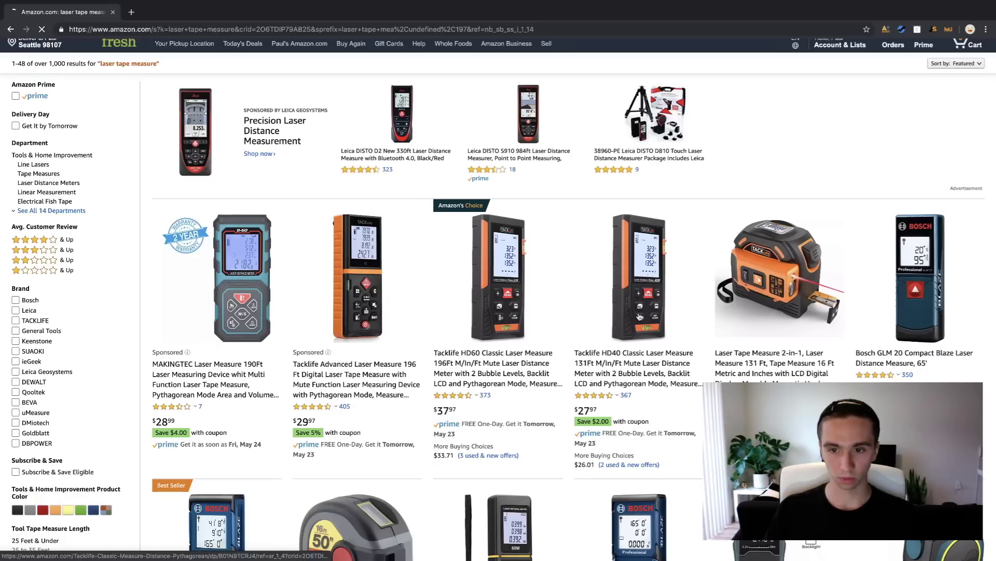
- Run Jungle Scout on the laser tape measure results and examine the sales, revenue and review counts of the 2-in-1 laser tape measures
scroll(801, 299, down, 8)
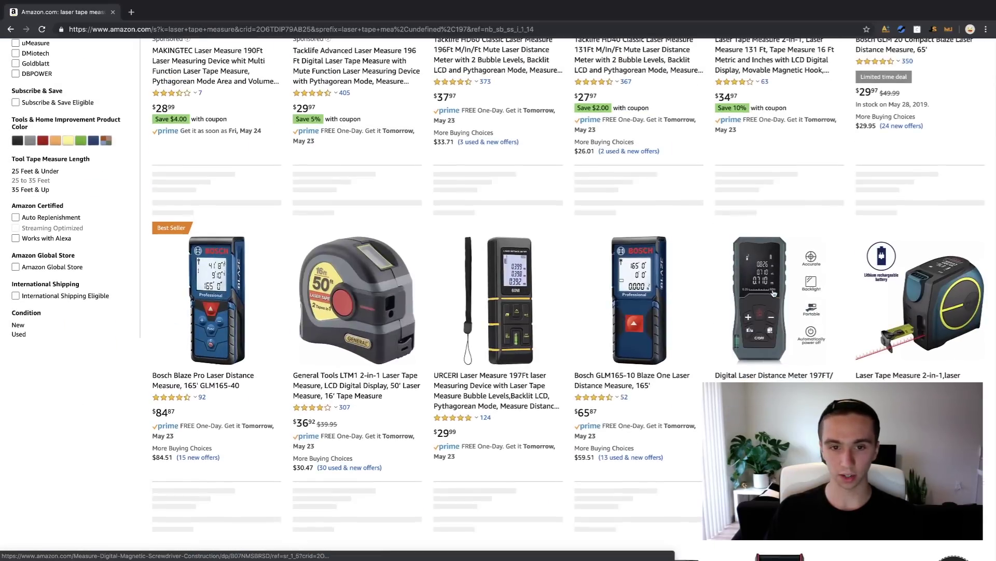
scroll(771, 290, up, 8)
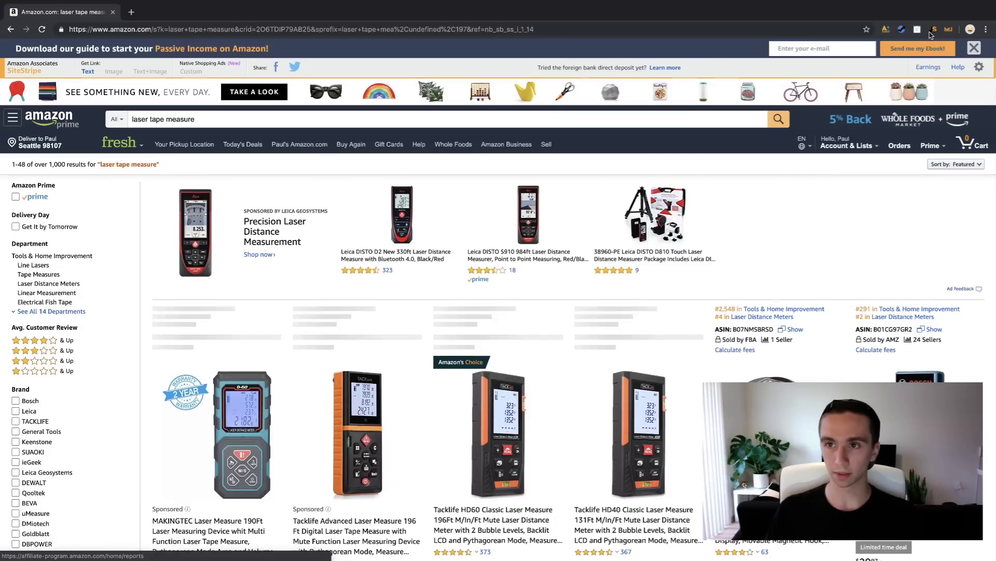
click(933, 30)
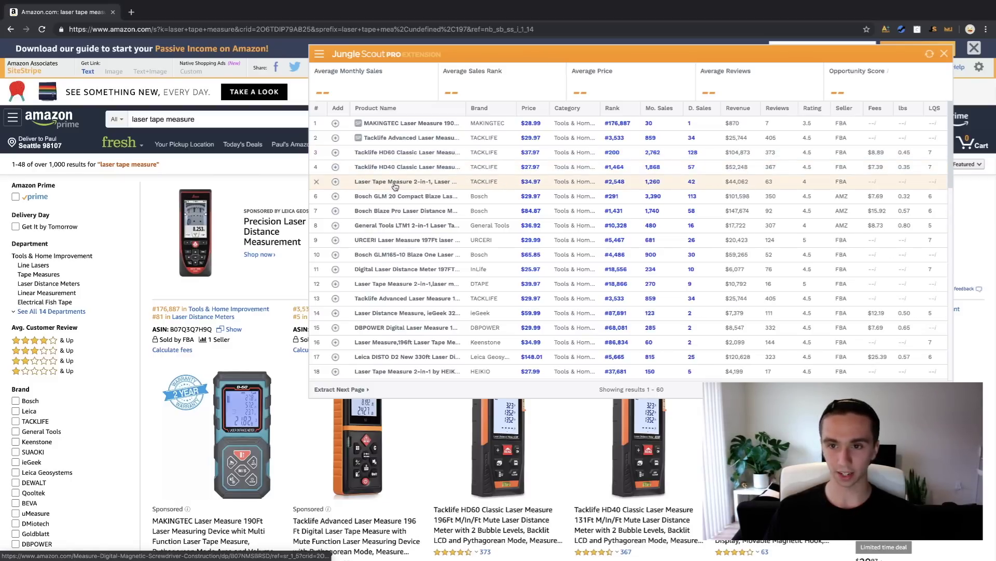
mouse_move(396, 185)
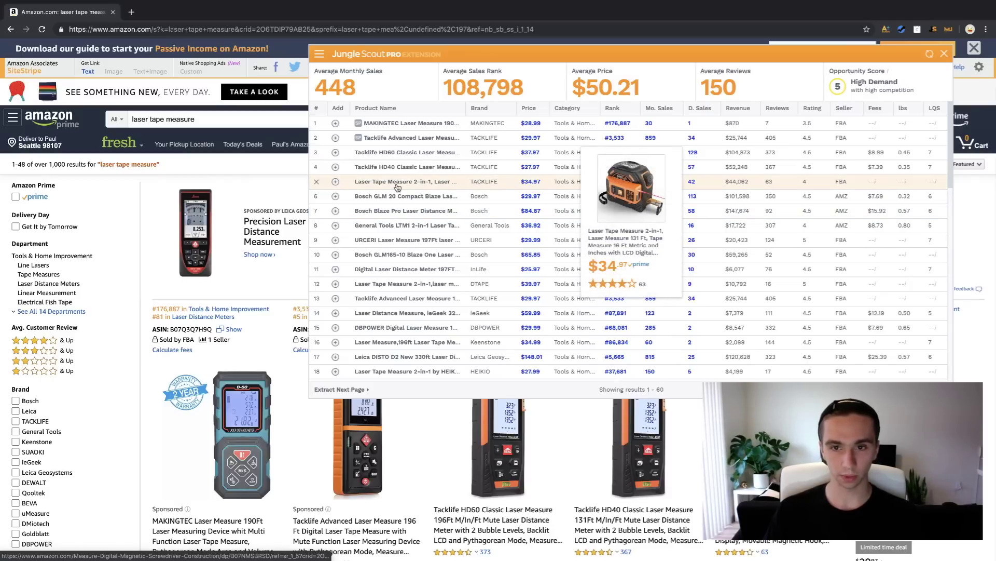
mouse_move(396, 256)
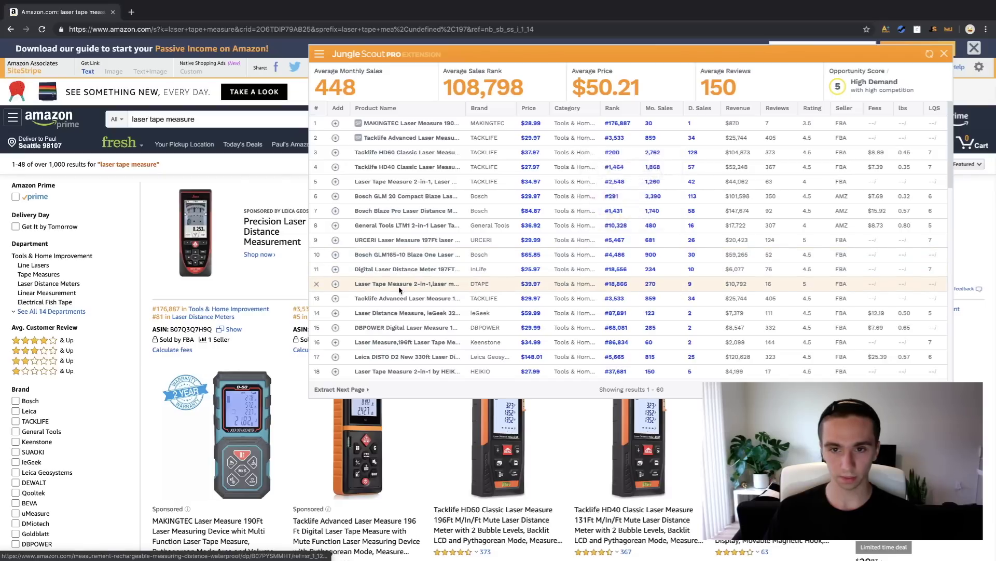
mouse_move(399, 291)
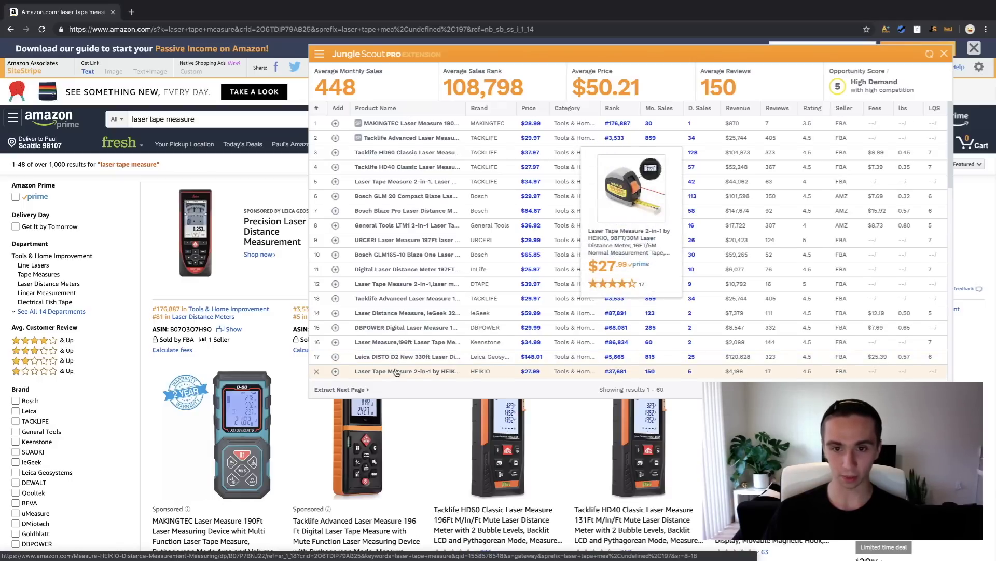
scroll(397, 372, down, 5)
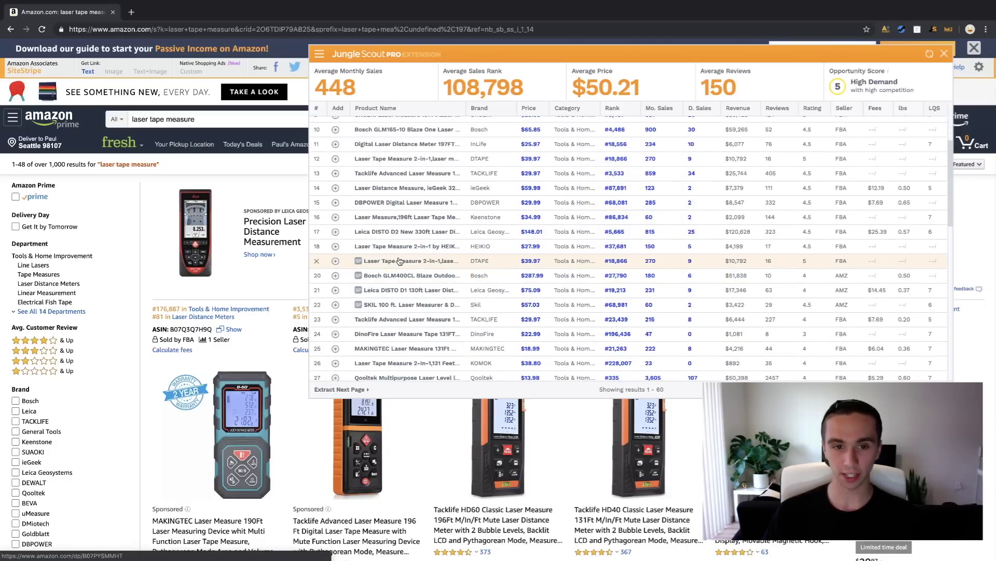
mouse_move(399, 261)
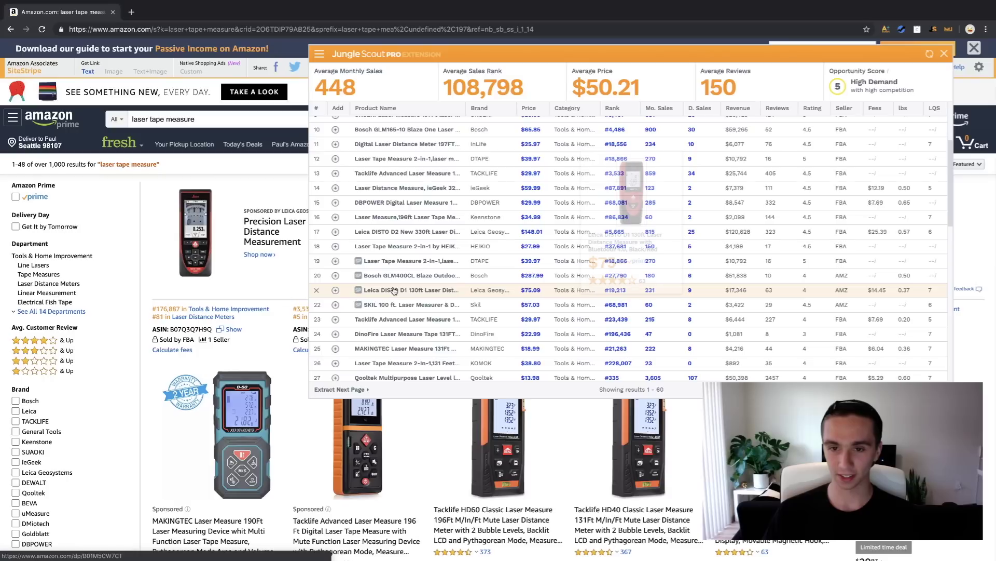
mouse_move(392, 295)
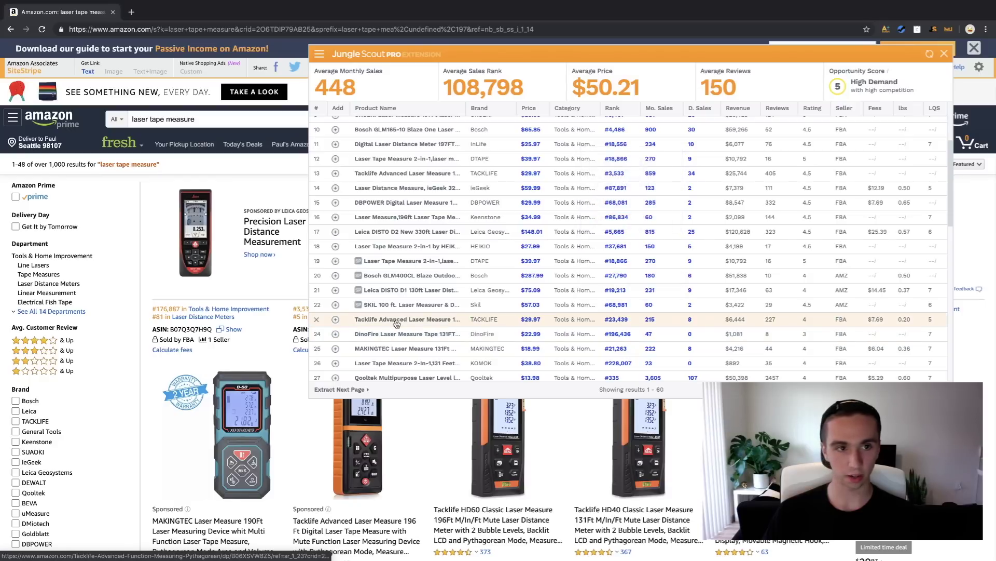
- Close the Jungle Scout results and search Amazon for the suggested phrase "tape measure with laser"
click(947, 55)
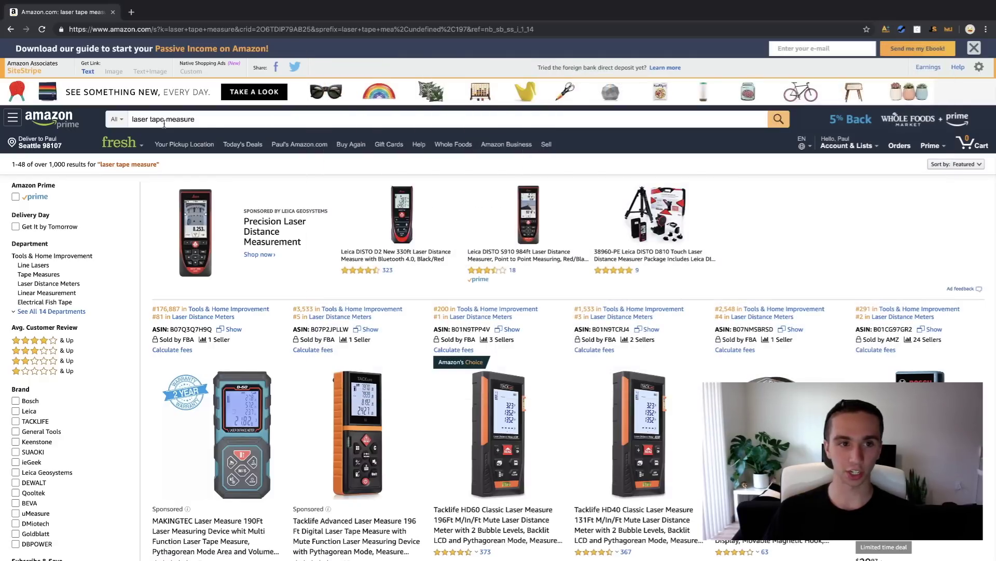
triple_click(215, 123)
text(tape meas)
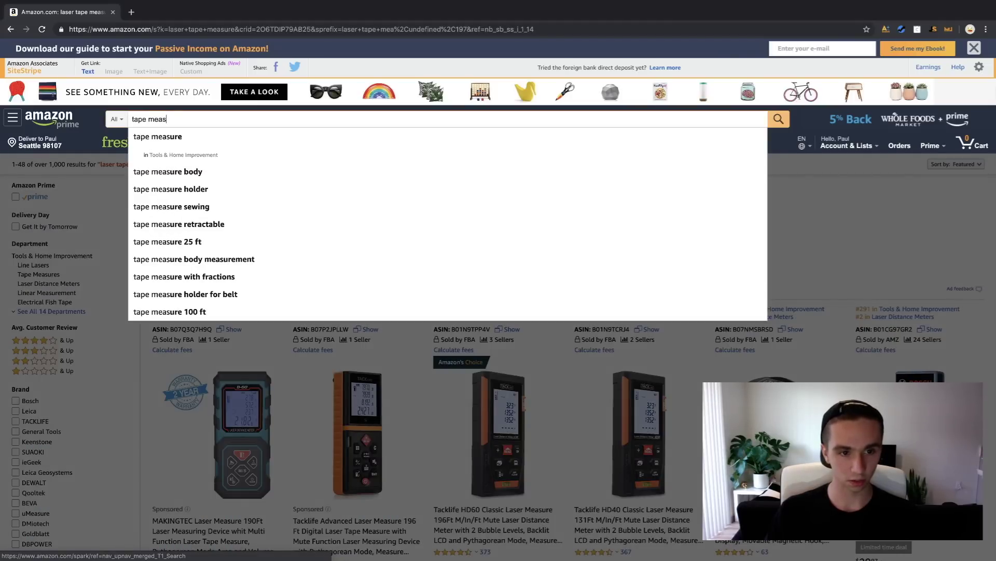
text(ure with la)
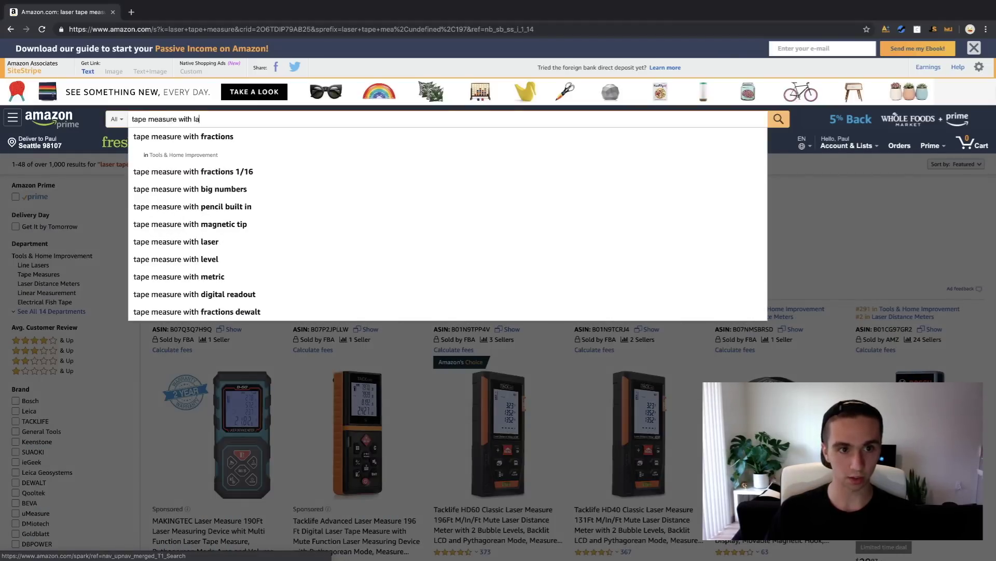
key(Down)
key(Return)
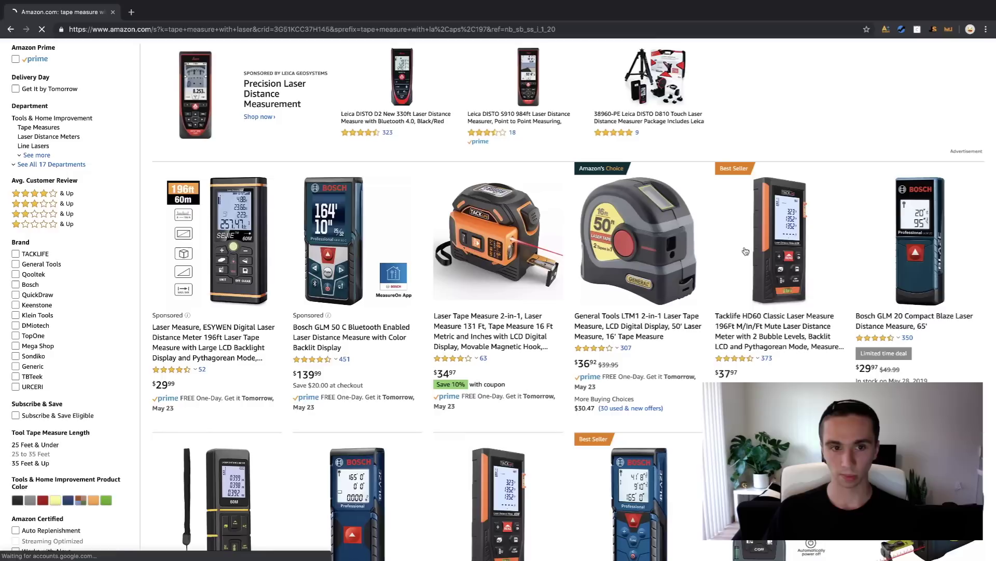
- Browse the "tape measure with laser" results and check the star rating breakdown of the Kuelor 2 in 1 laser tape measure
scroll(743, 246, down, 3)
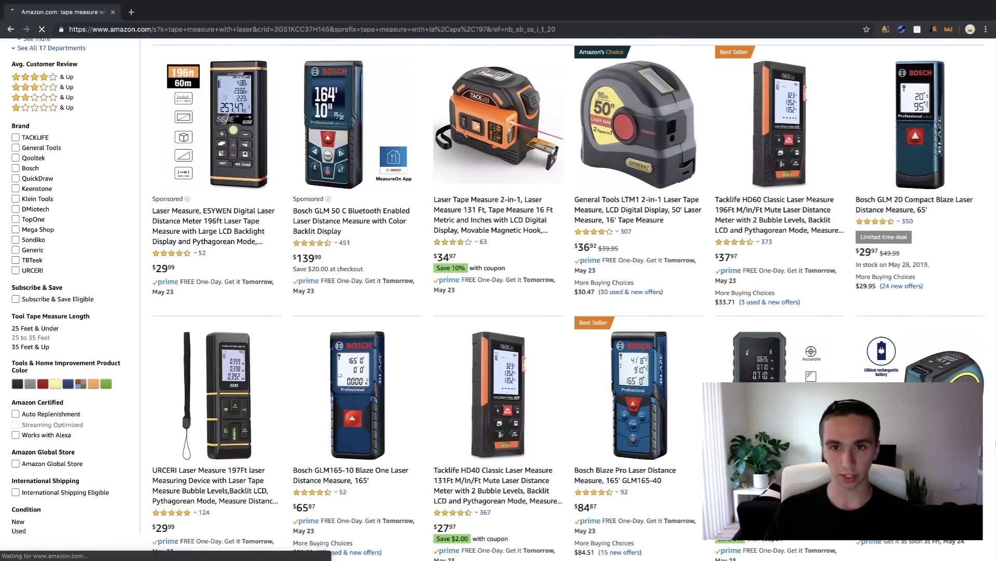
scroll(675, 317, down, 8)
scroll(674, 317, down, 15)
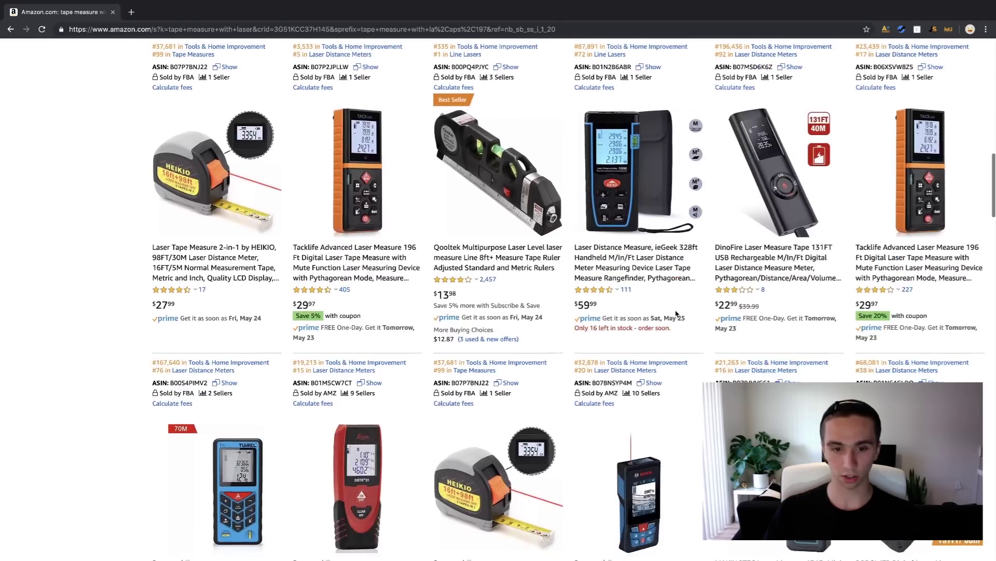
scroll(677, 311, down, 15)
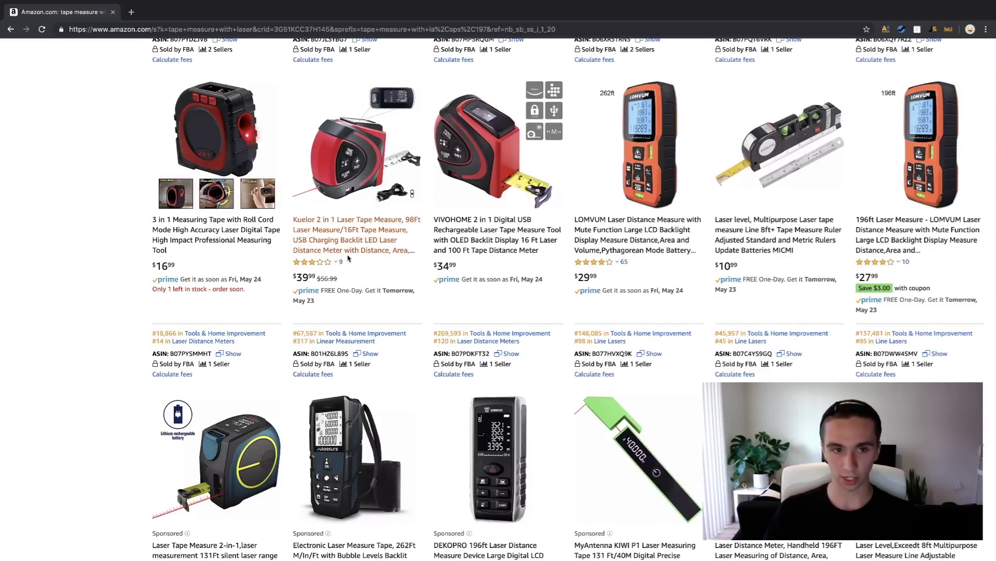
click(314, 261)
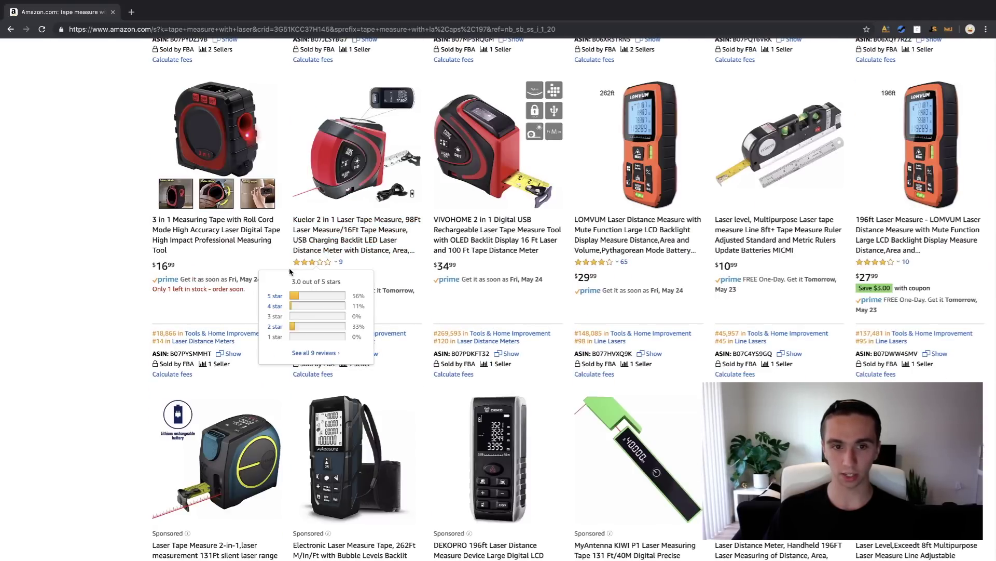
- Run Jungle Scout on these results, examine sales, revenue and reviews down to the Kuelor 2 in 1 tape measure, and close the results
click(934, 29)
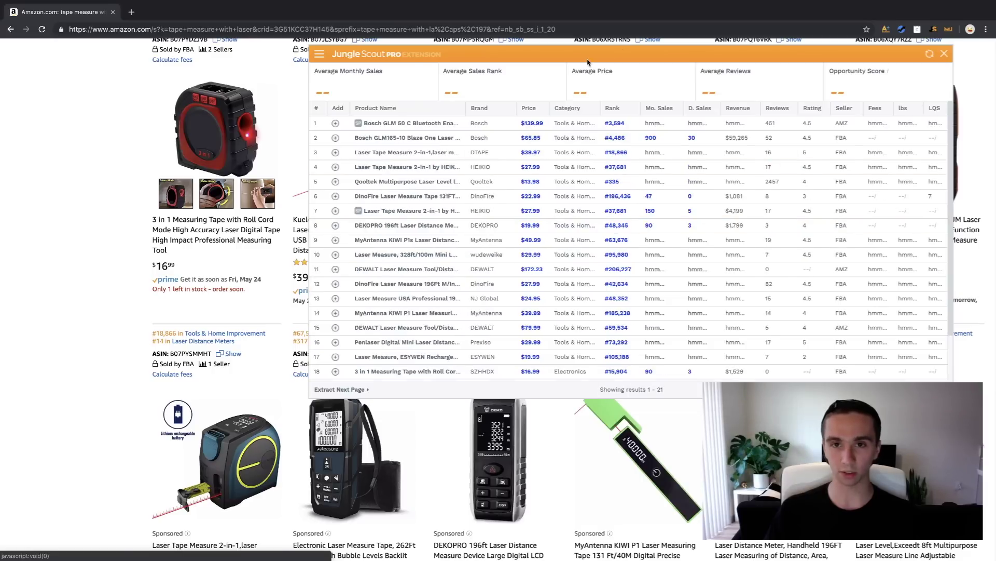
scroll(408, 351, down, 5)
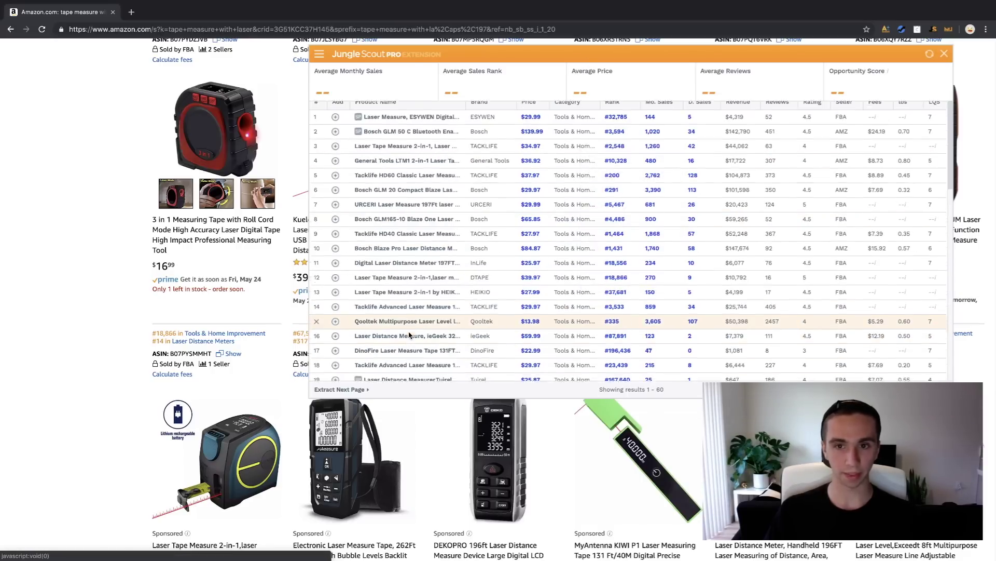
scroll(409, 336, down, 4)
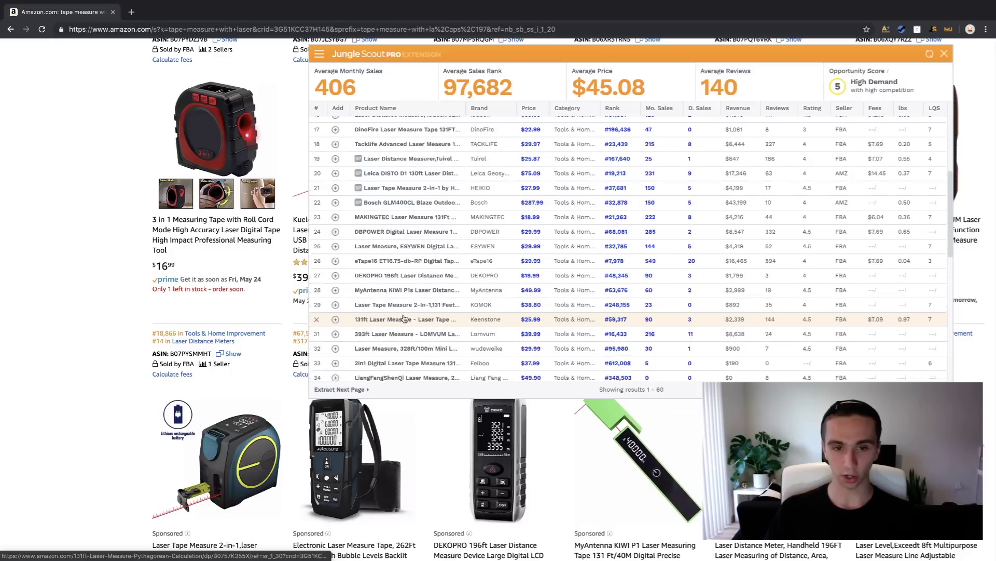
scroll(400, 312, down, 4)
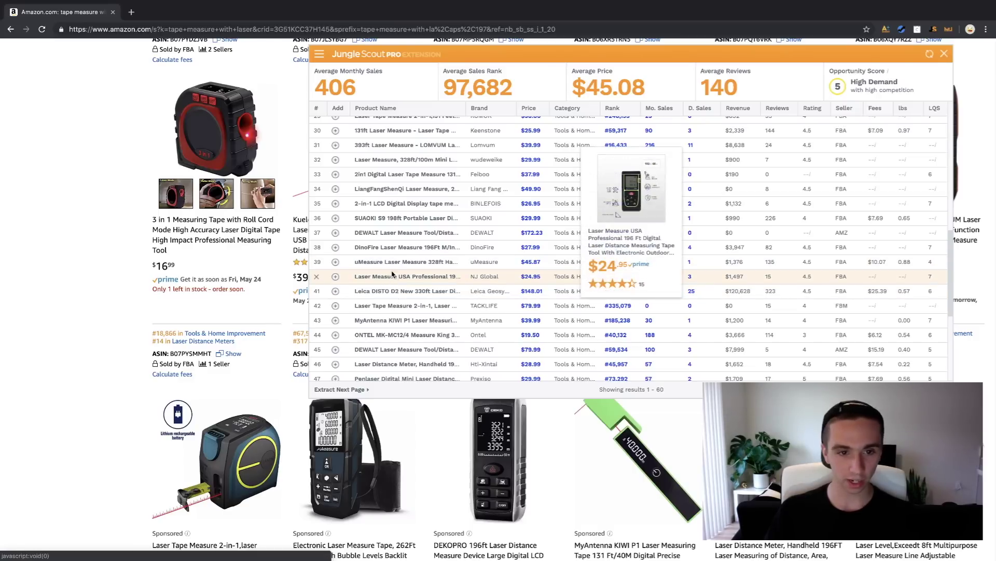
drag(494, 57, 501, 80)
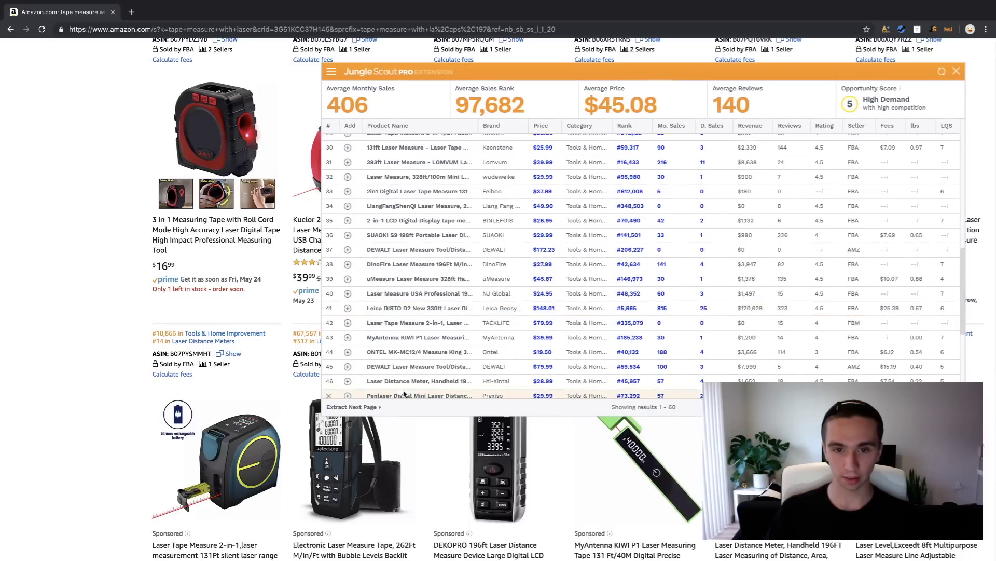
scroll(440, 376, down, 10)
scroll(440, 376, down, 2)
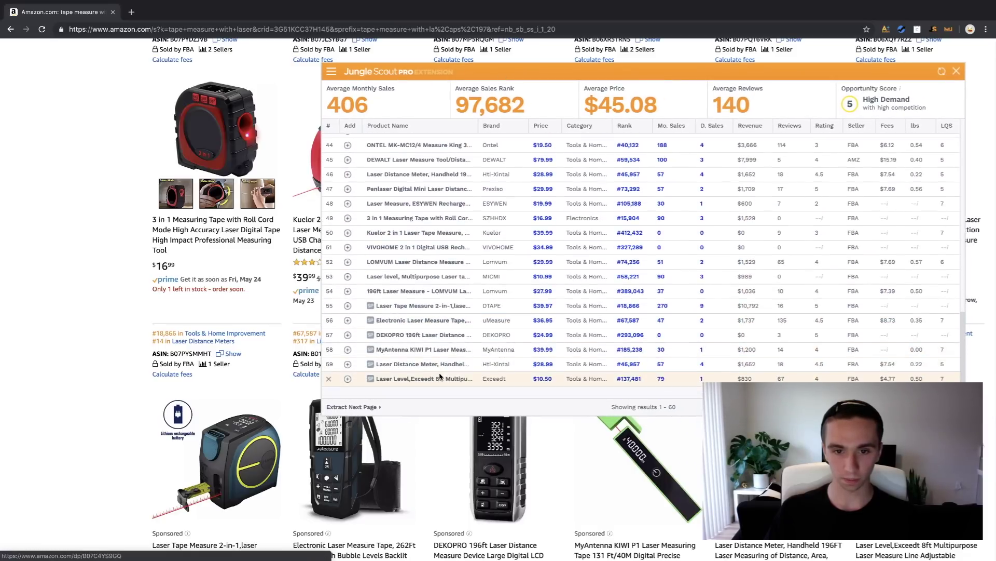
mouse_move(417, 234)
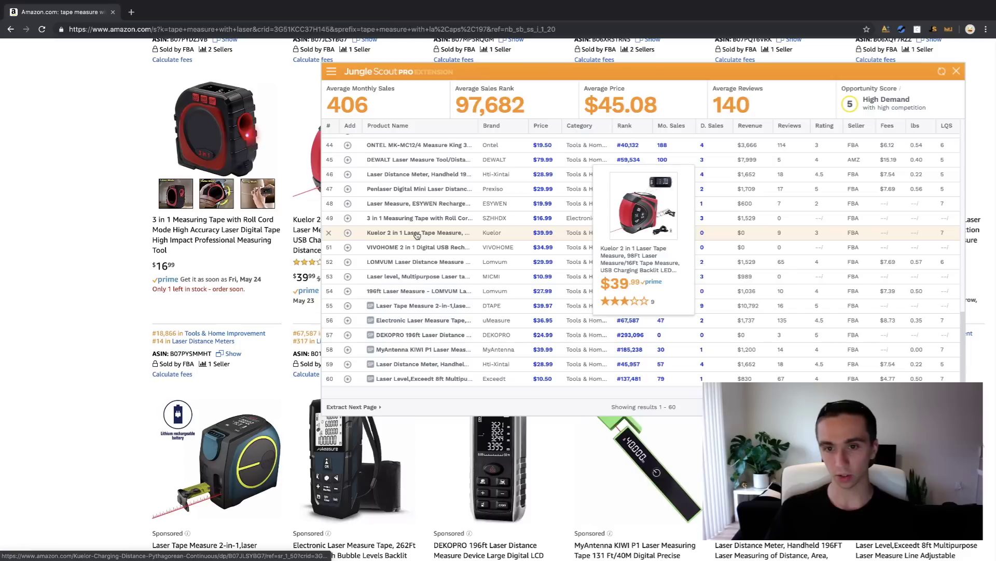
click(956, 76)
- Skim the Amazon results back to the beginning and open the bookmarked Alibaba site in a new browser tab
scroll(508, 394, down, 5)
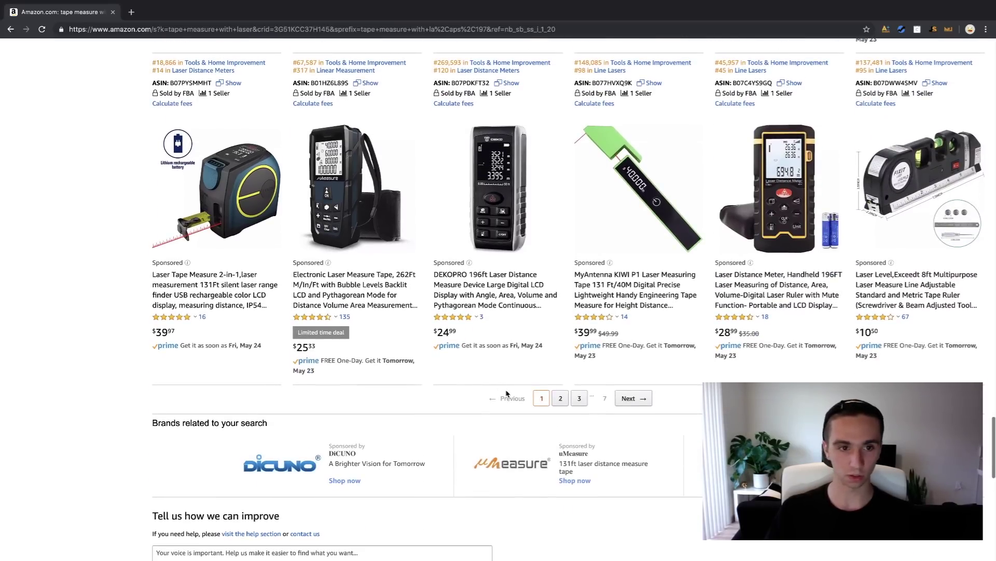
scroll(277, 292, up, 15)
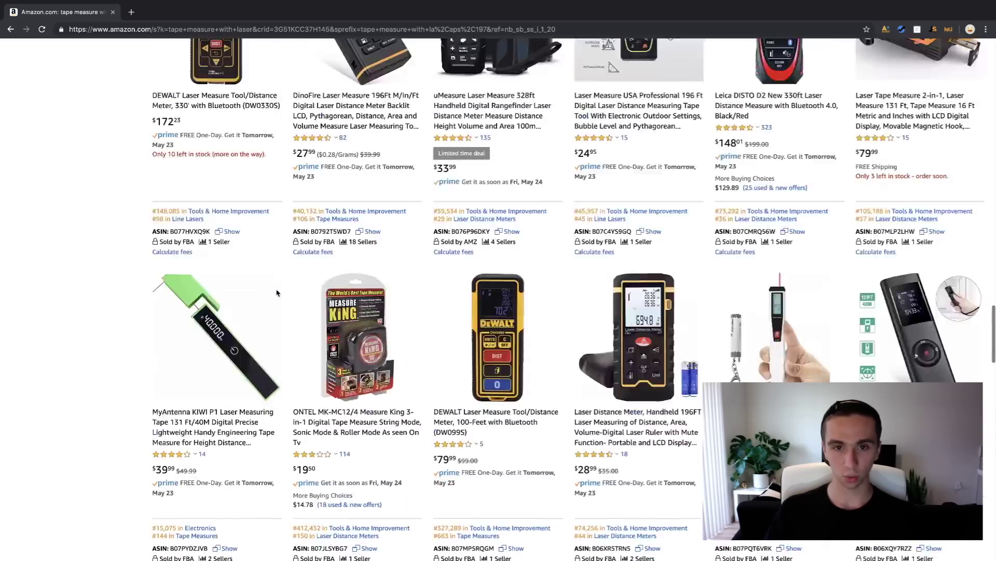
scroll(277, 292, up, 10)
click(131, 12)
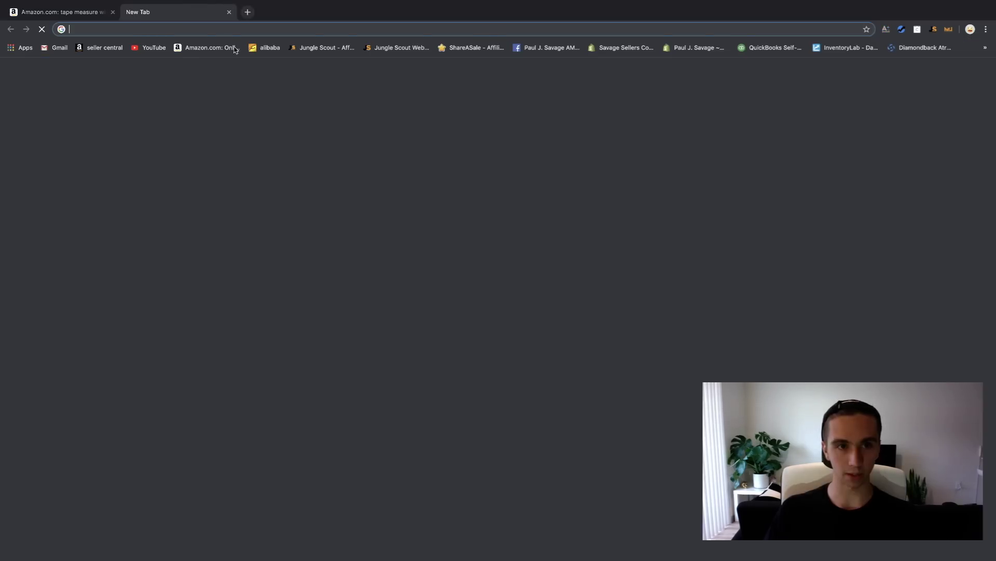
click(268, 47)
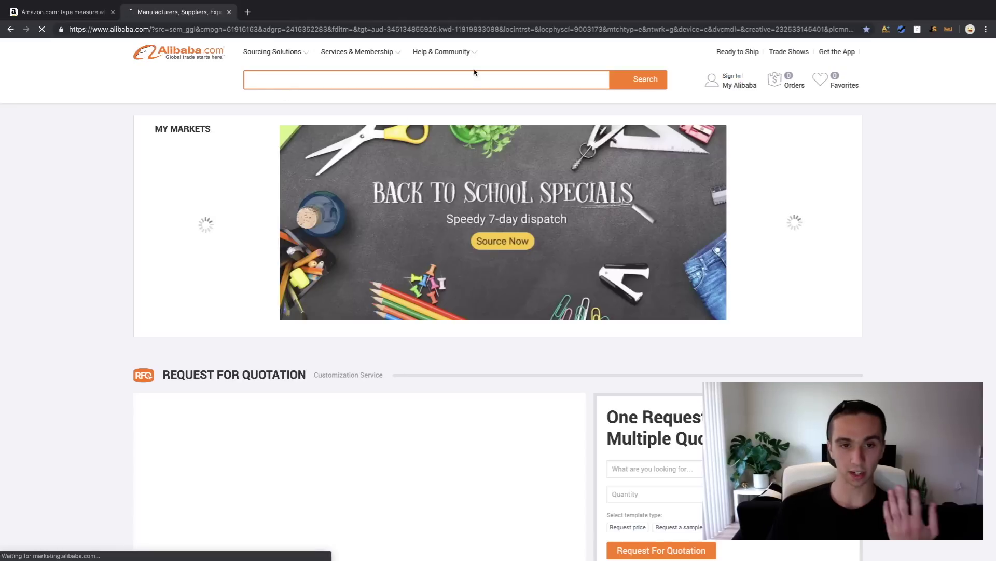
- Return to the Amazon results, bring up the Jungle Scout data with its filter options, and close it
click(94, 15)
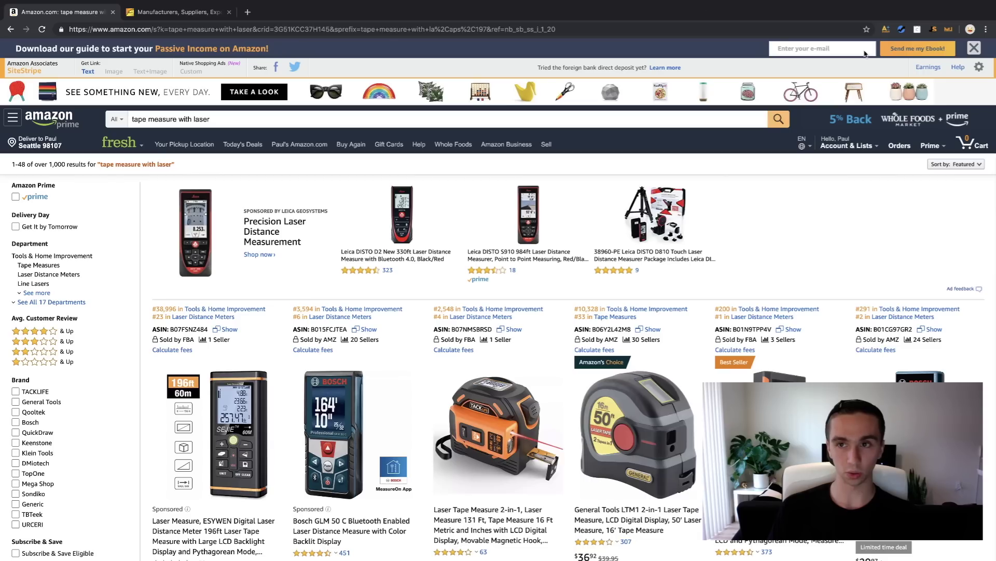
click(934, 29)
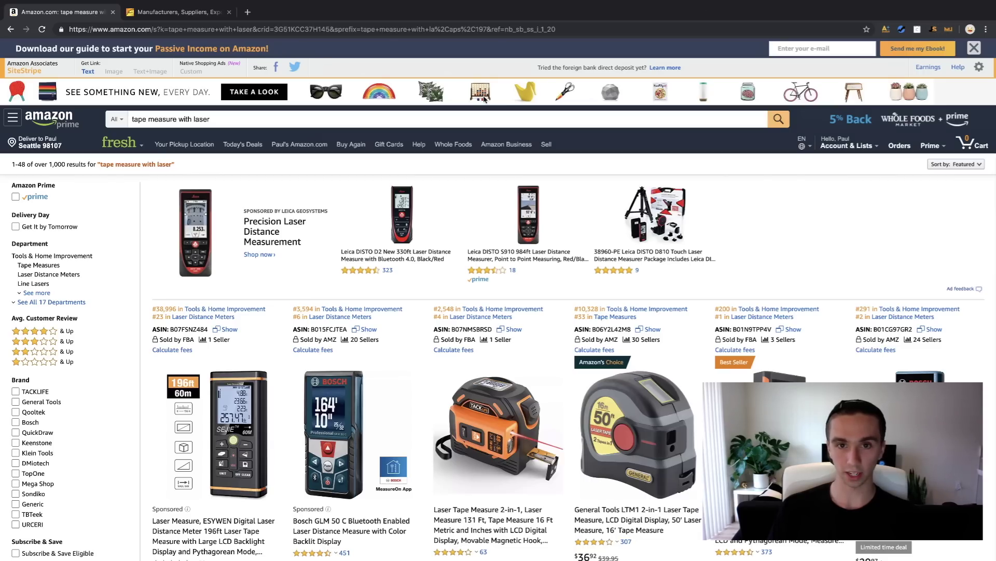
click(333, 73)
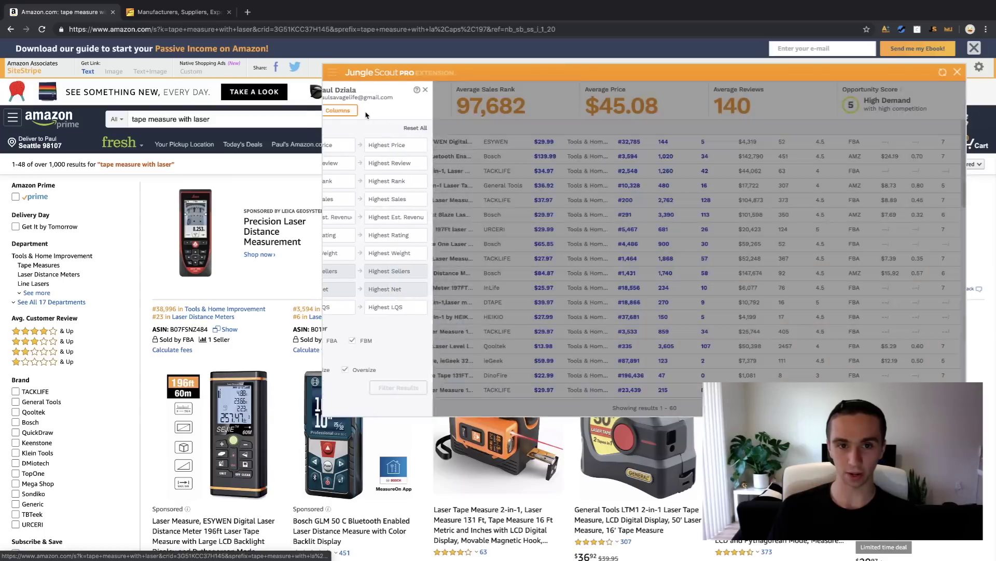
click(958, 72)
- Switch to Alibaba and search its products for "tape measure with laser"
click(160, 15)
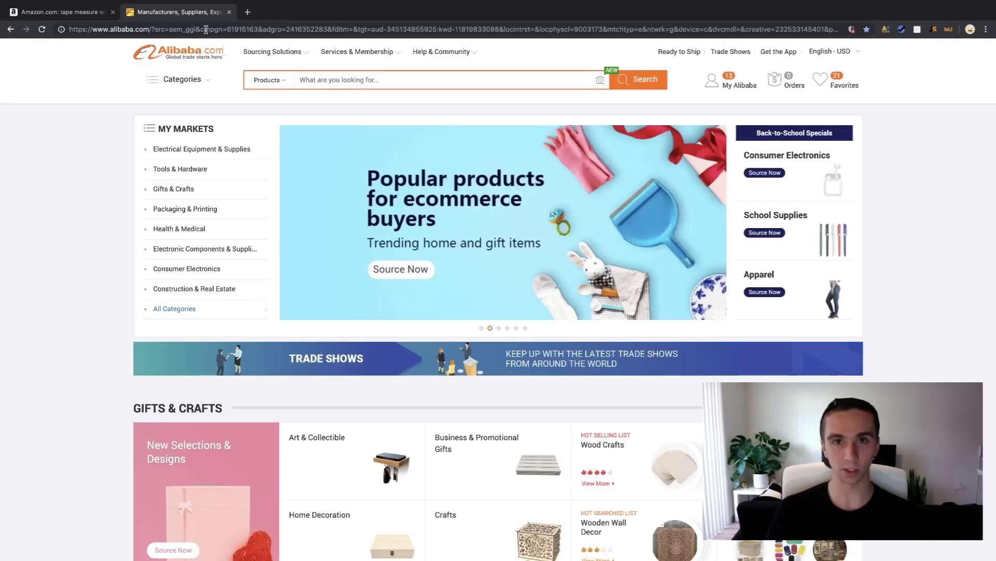
click(401, 82)
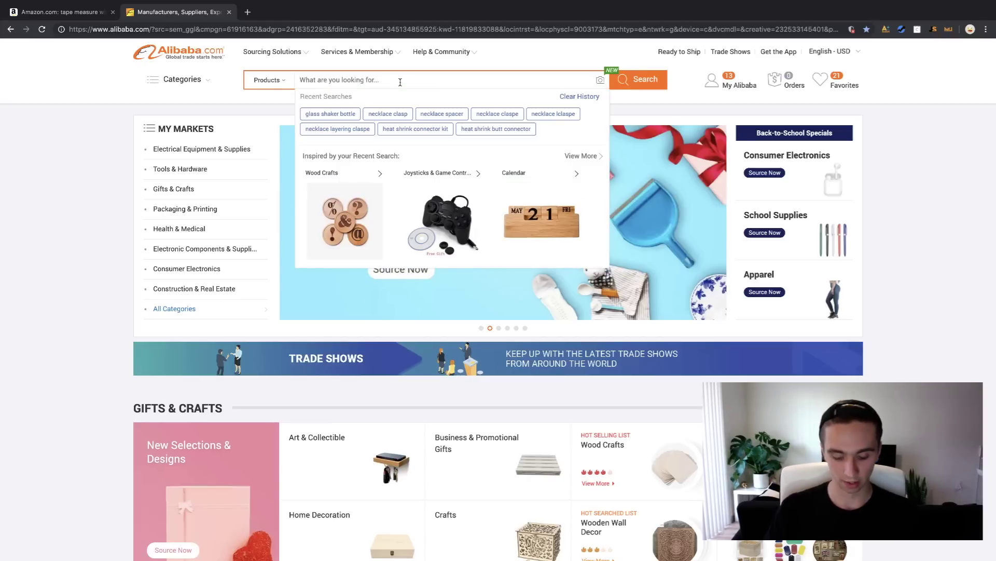
text(tape m)
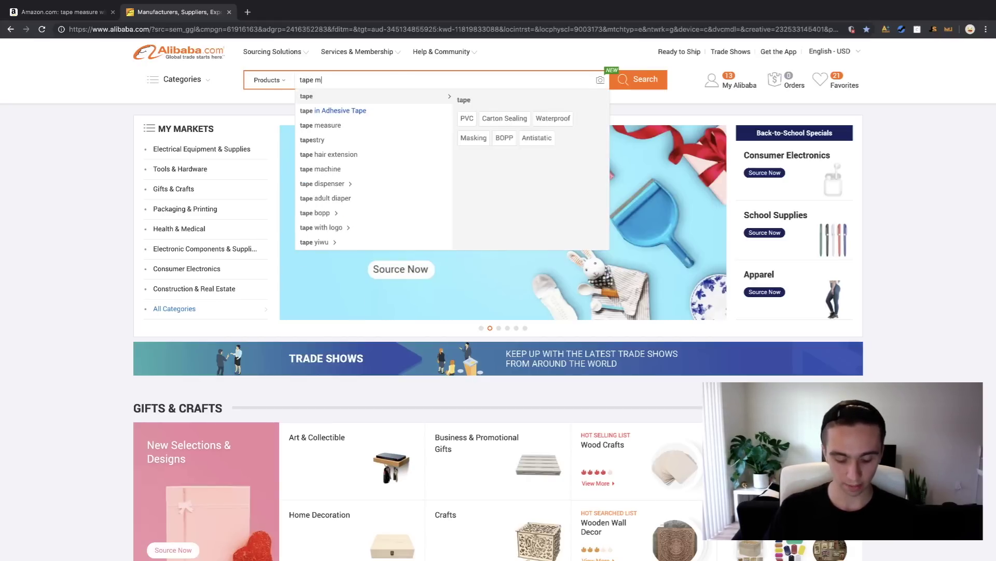
text(easure with lase)
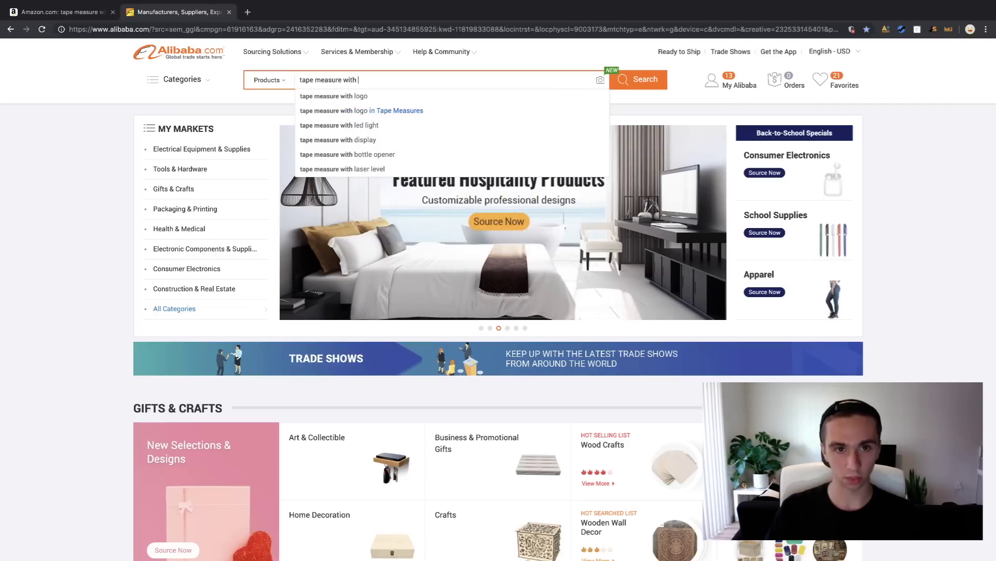
text(r)
key(Return)
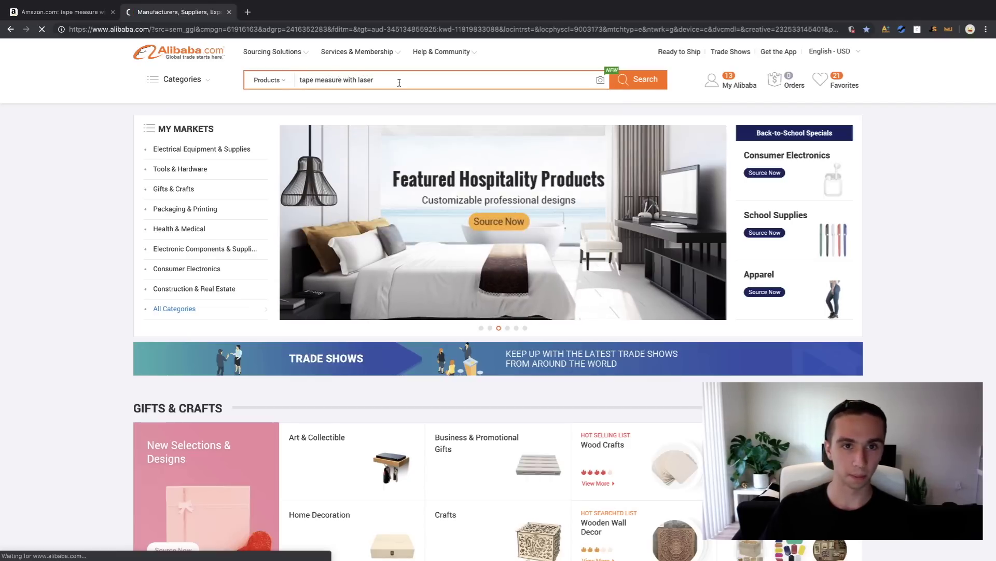
- Browse the Alibaba listings and view the photos of the 30m digital laser tape measure with 5m ruler
scroll(468, 282, down, 3)
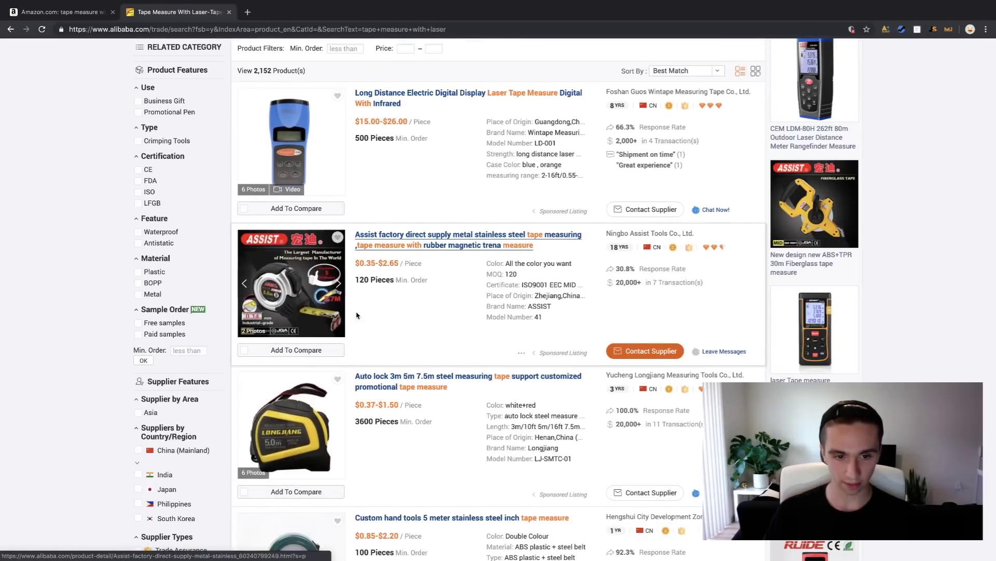
scroll(358, 314, down, 6)
scroll(391, 317, down, 7)
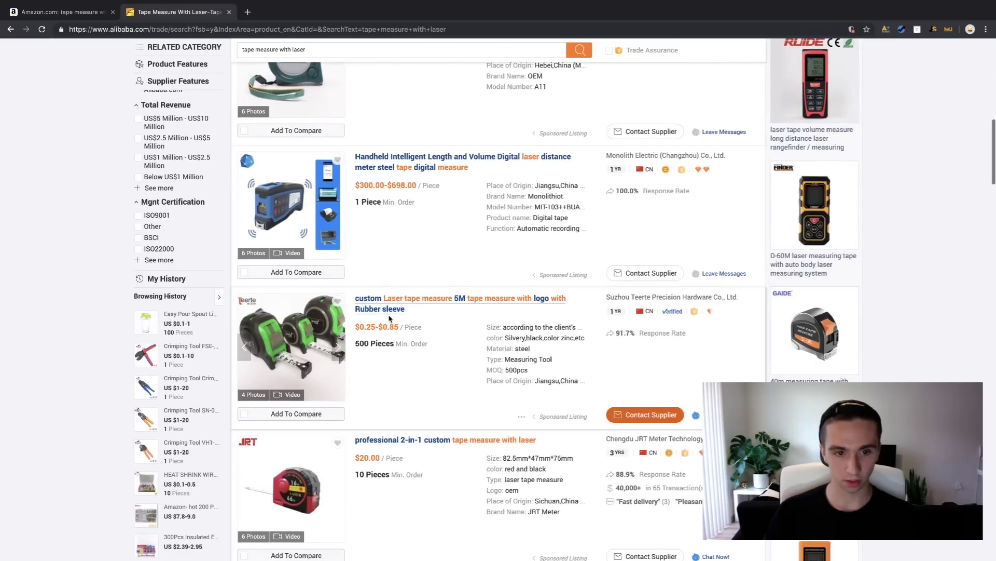
scroll(390, 318, down, 2)
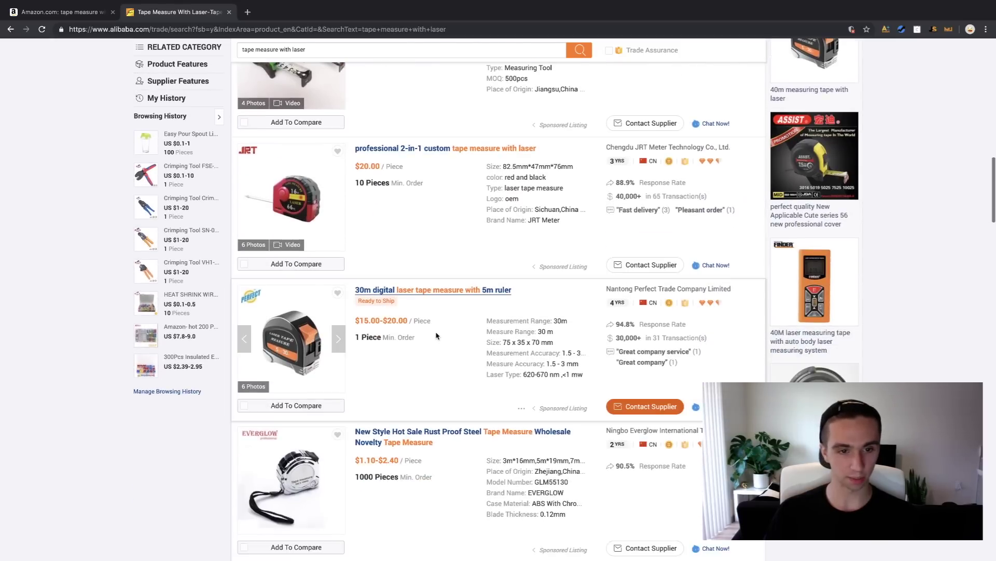
click(339, 341)
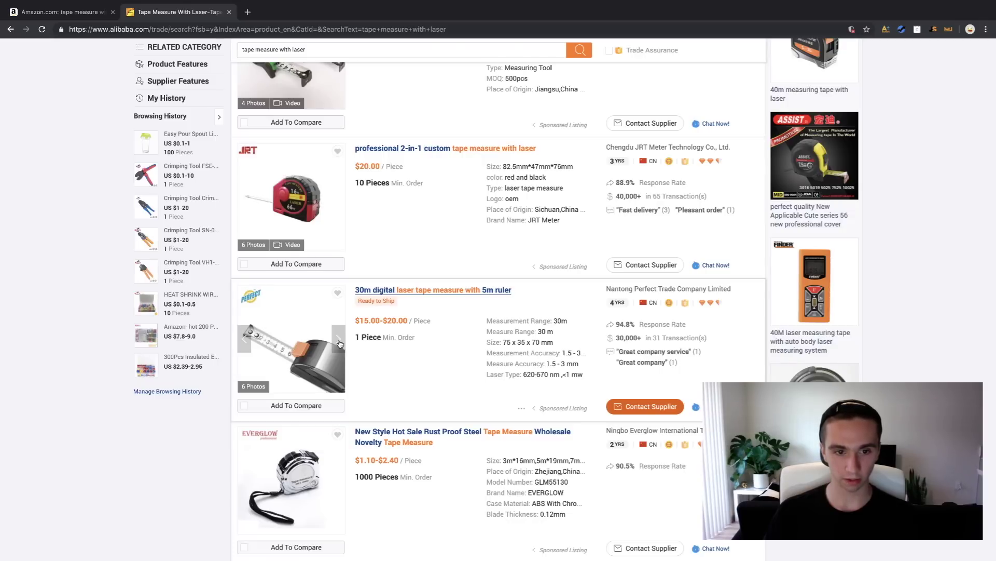
click(339, 341)
click(339, 341)
click(339, 341)
click(339, 343)
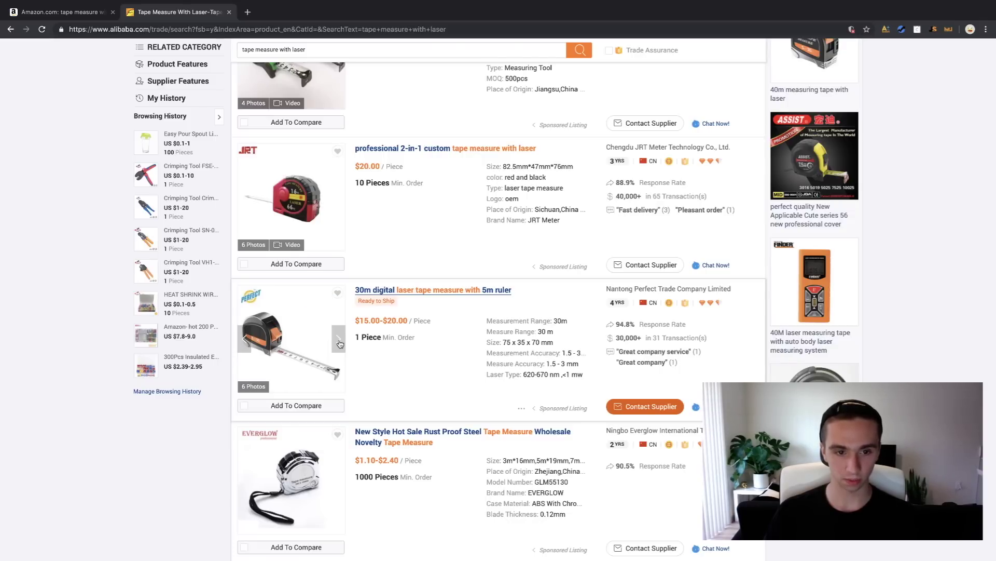
- Scan the remaining Alibaba listings for comparable laser tape measures and return to the beginning of the results
scroll(405, 352, down, 5)
scroll(408, 336, down, 9)
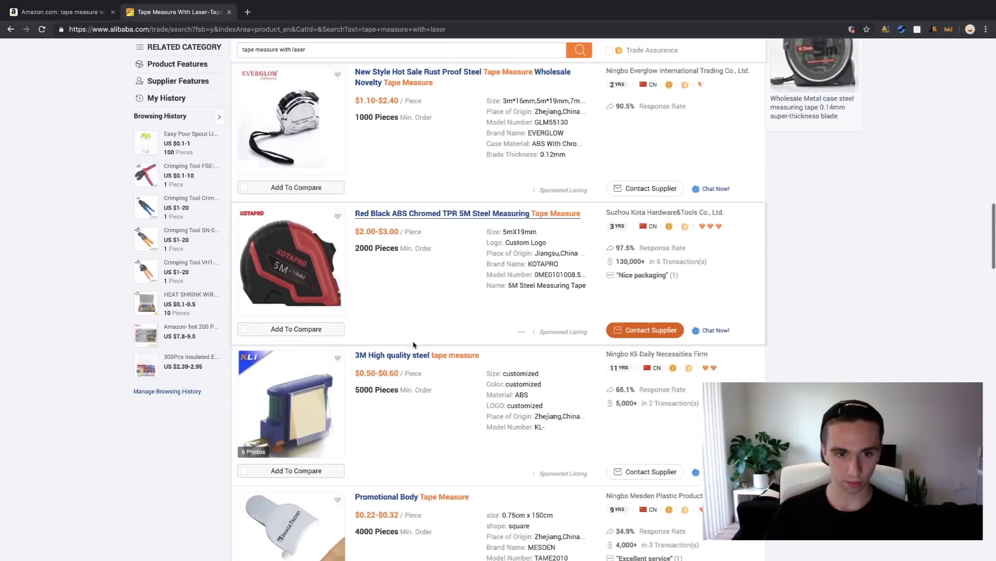
scroll(410, 330, down, 4)
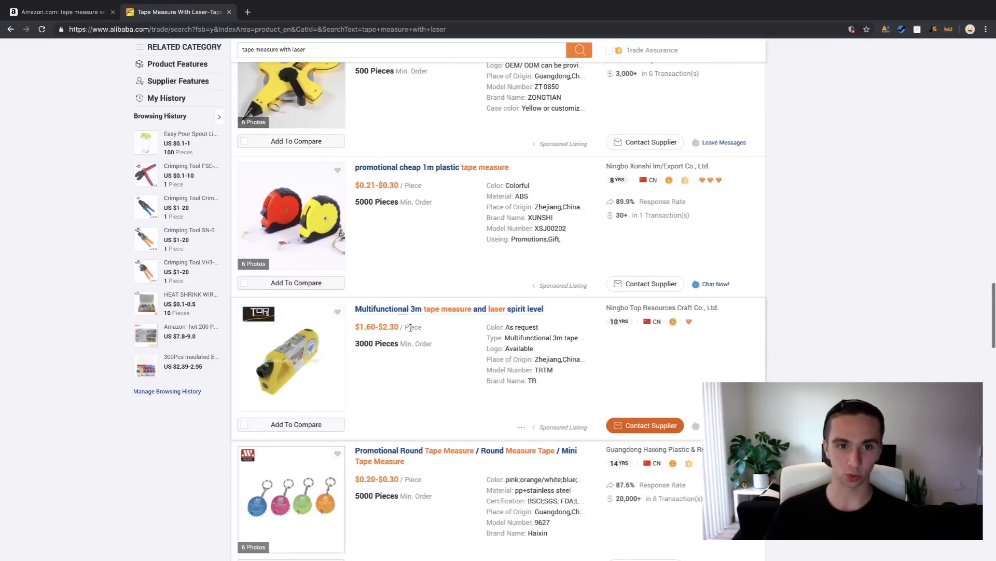
scroll(410, 364, down, 15)
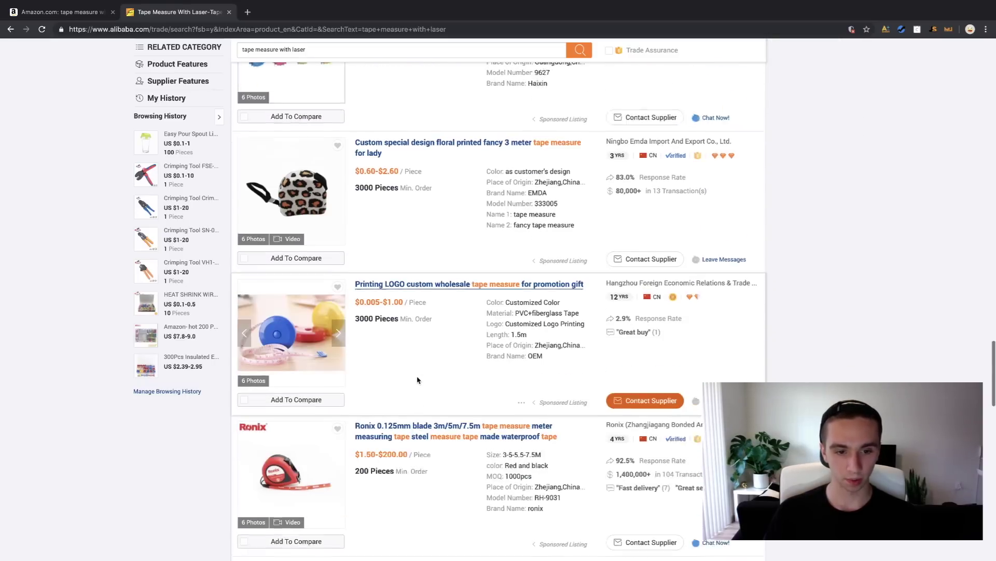
scroll(402, 346, up, 20)
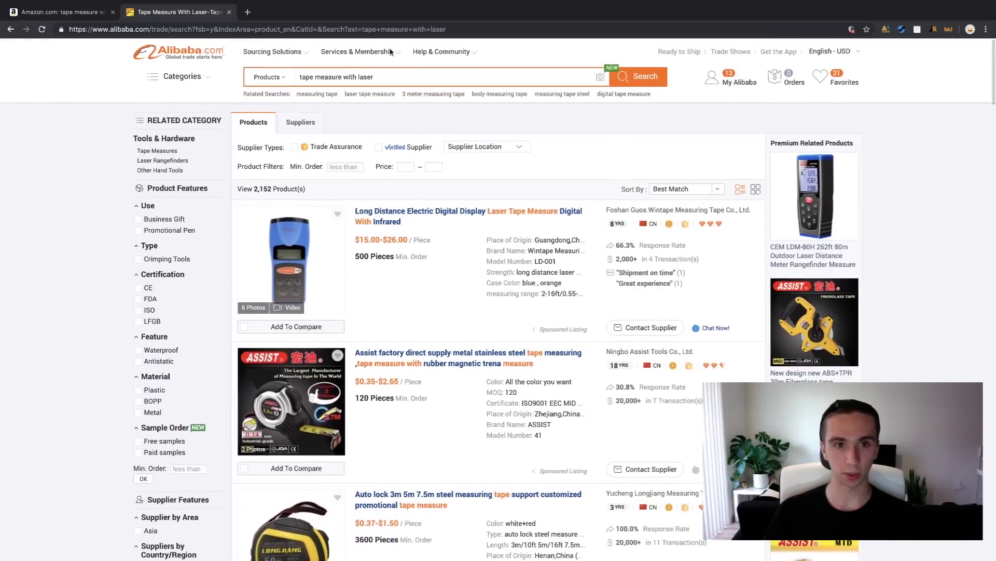
- Search Alibaba for "laser tape measure" and compare its 2-in-1 models with the Amazon results
click(397, 74)
text(laser)
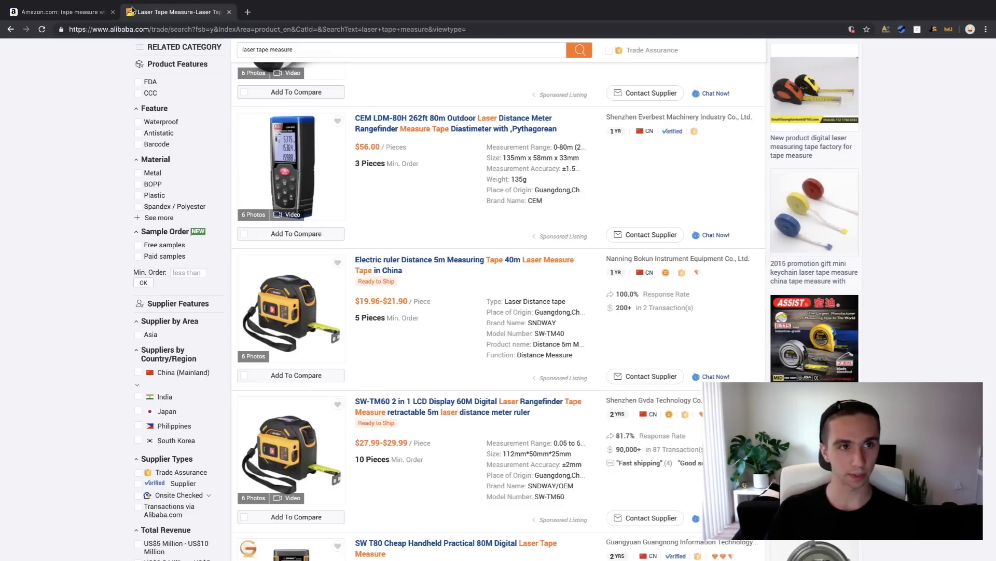
click(59, 12)
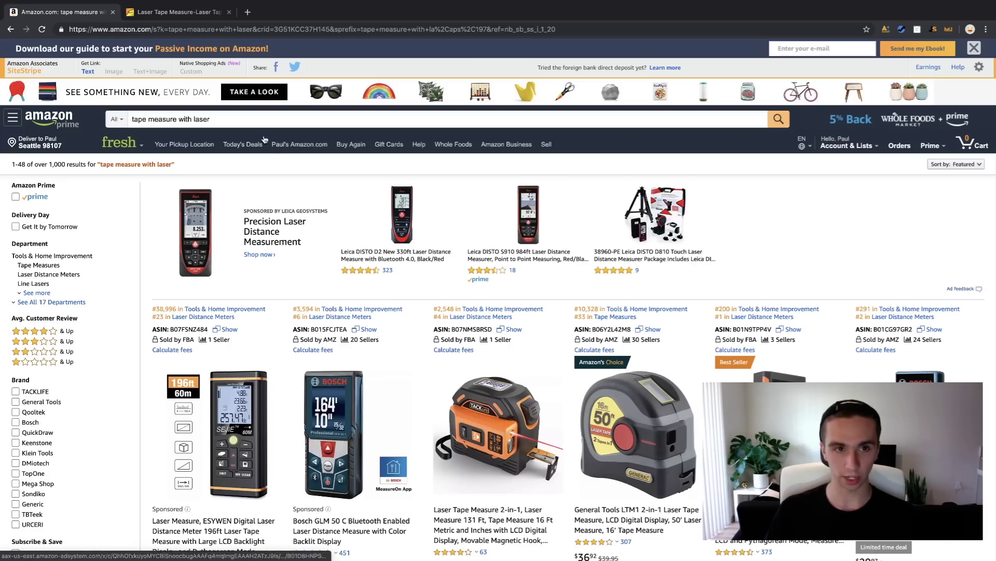
click(174, 11)
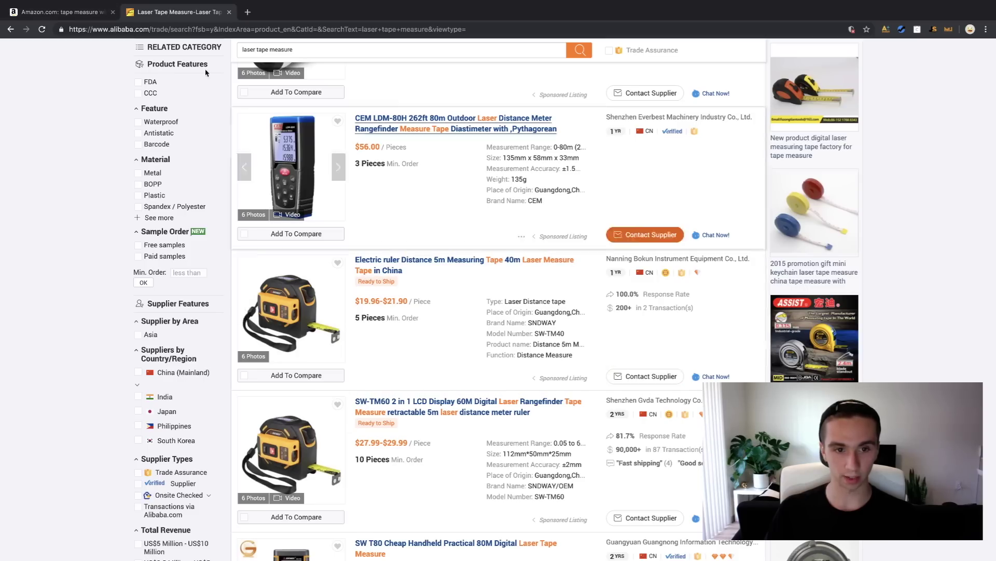
- Recheck the Amazon results, then open the Alibaba listing for the Electric ruler Distance 5m Measuring Tape 40m Laser Measure Tape
click(61, 11)
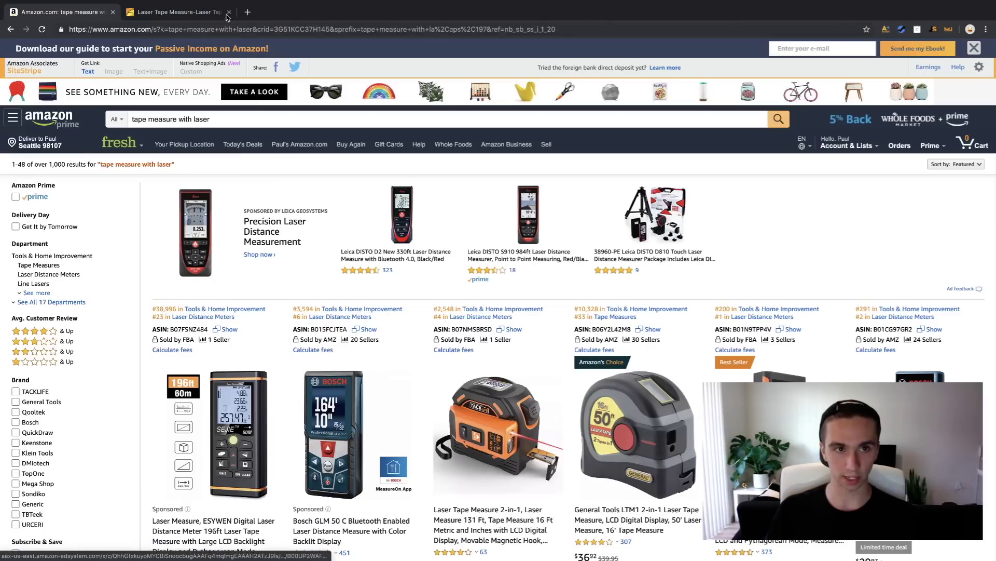
click(176, 11)
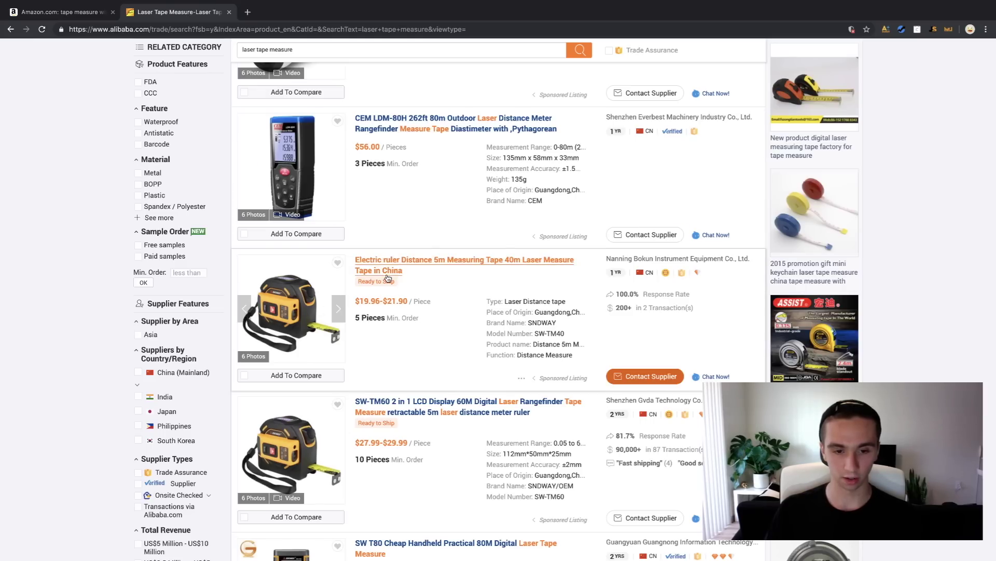
scroll(342, 322, down, 1)
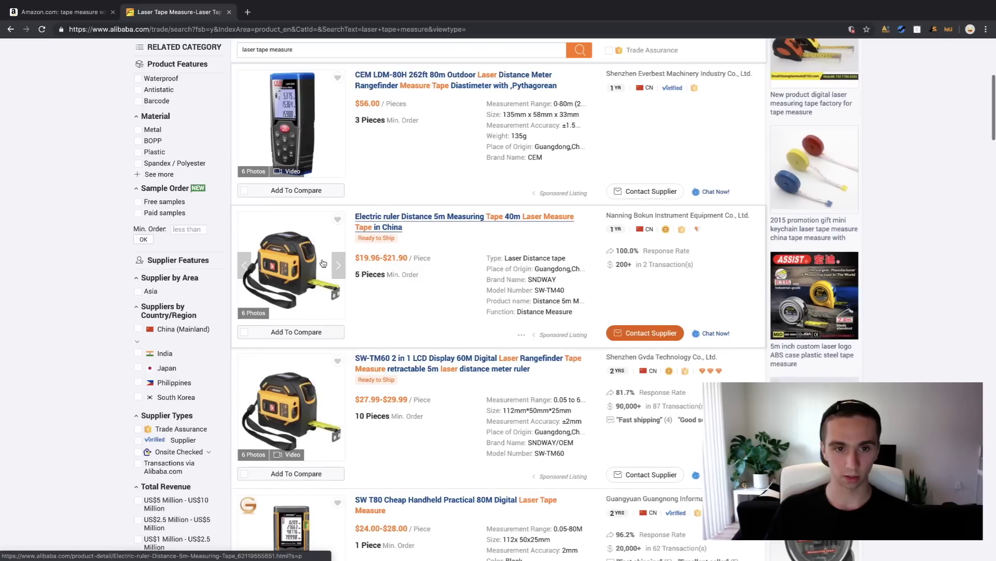
click(388, 226)
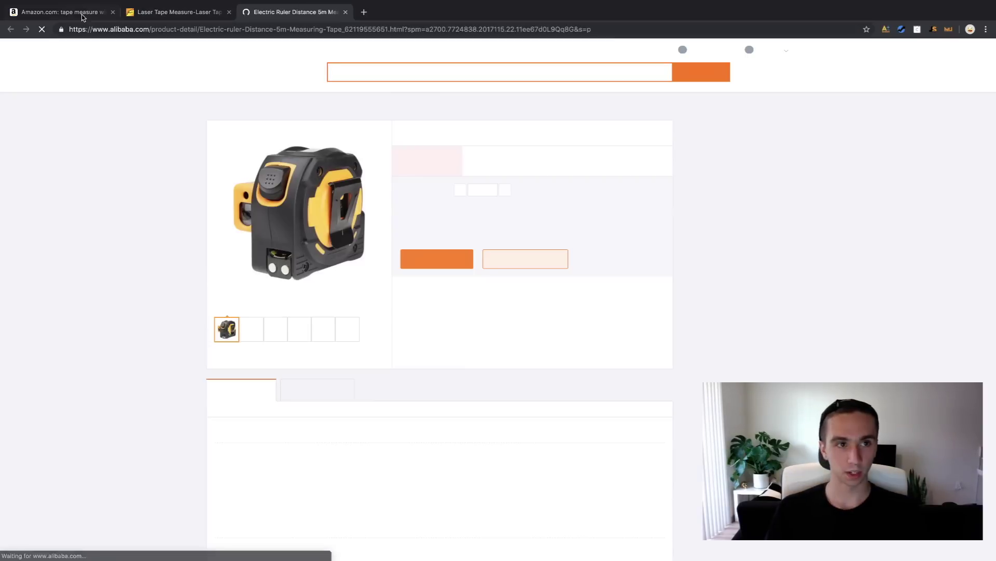
- Compare the Alibaba listing with Amazon's 2-in-1 laser tape measure, checking its photos and unit price for 50 or more pieces
click(63, 12)
scroll(514, 410, down, 2)
scroll(514, 410, down, 1)
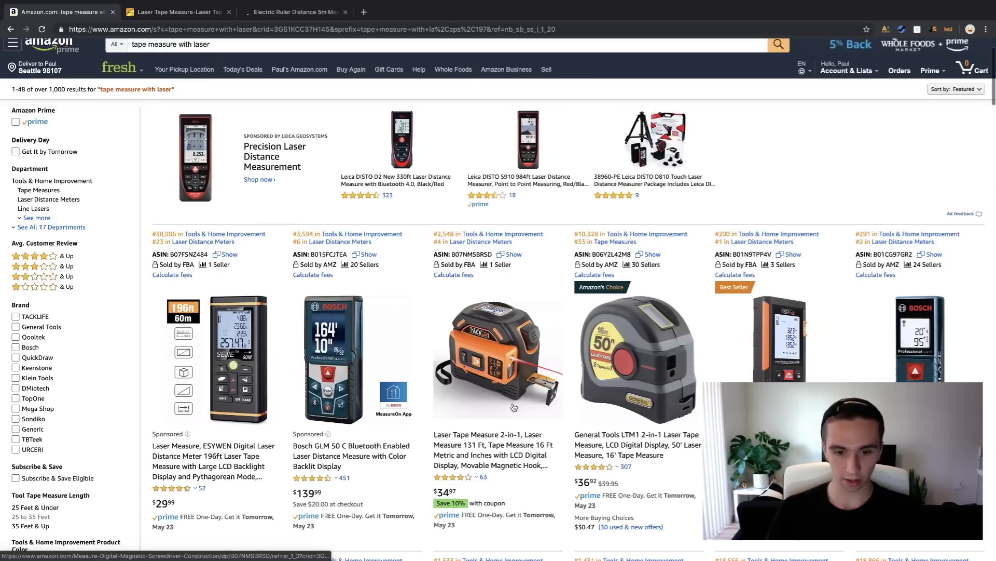
click(316, 12)
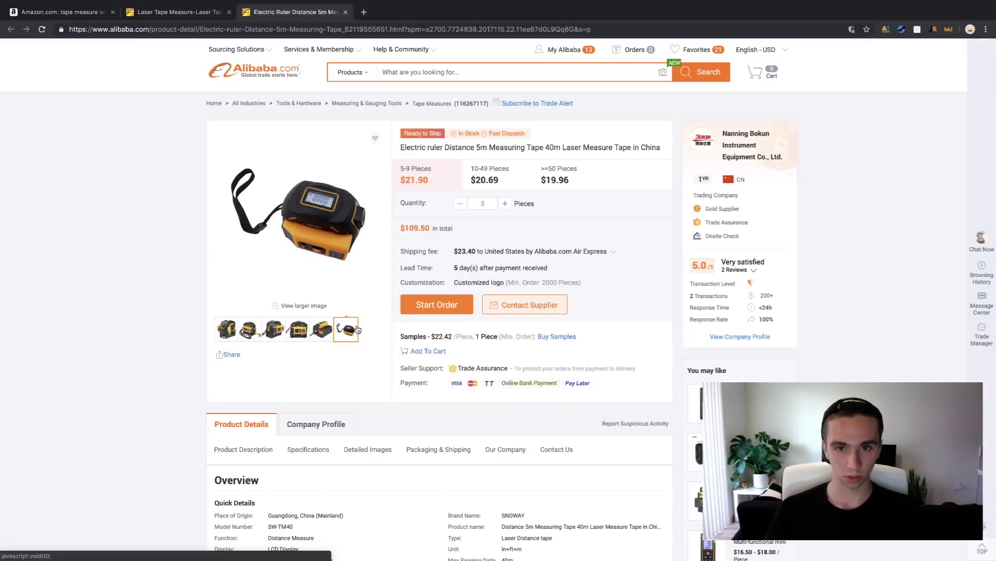
drag(543, 180, 570, 181)
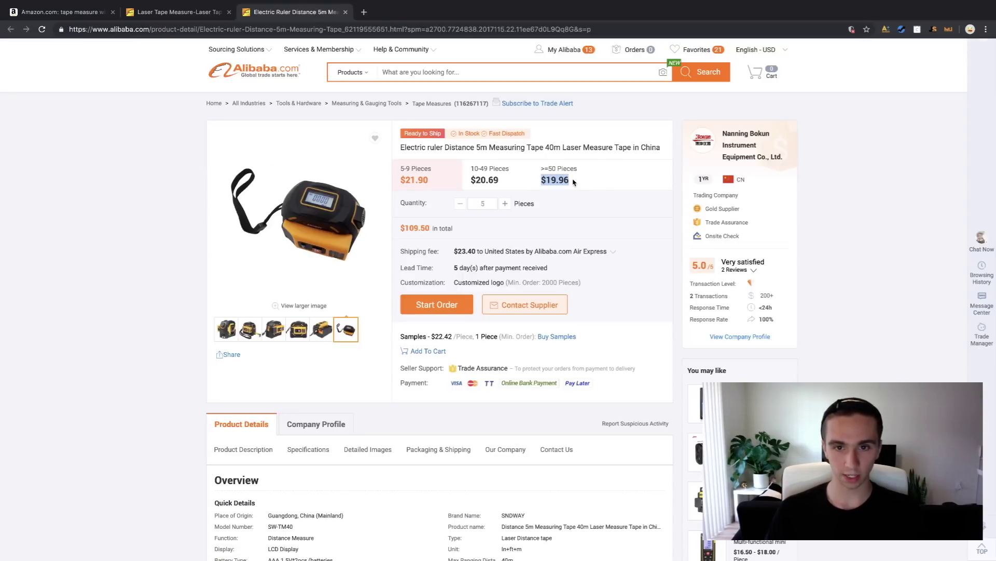
click(571, 182)
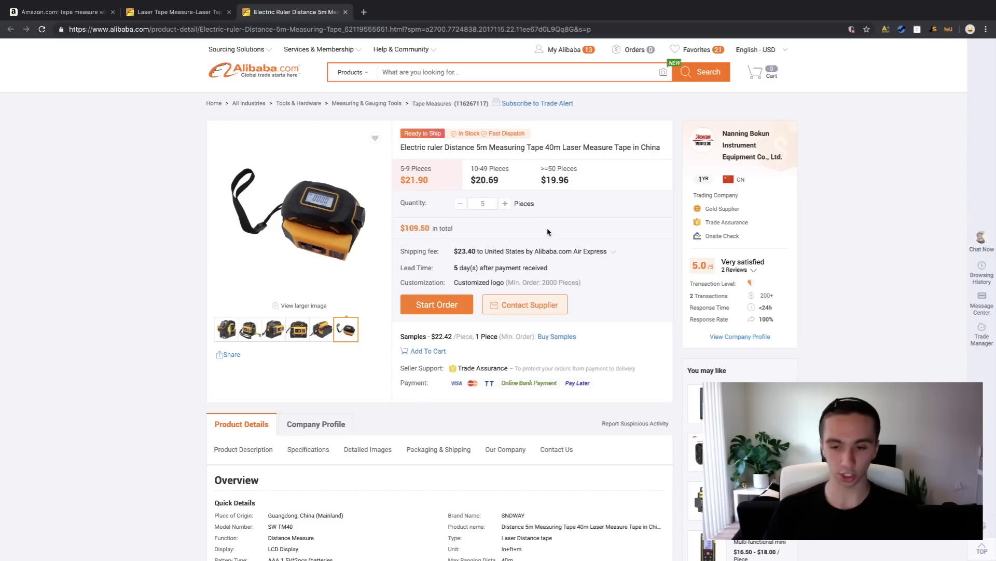
- Read through the Alibaba product details and recheck the price tier for 50 or more pieces
scroll(585, 217, down, 10)
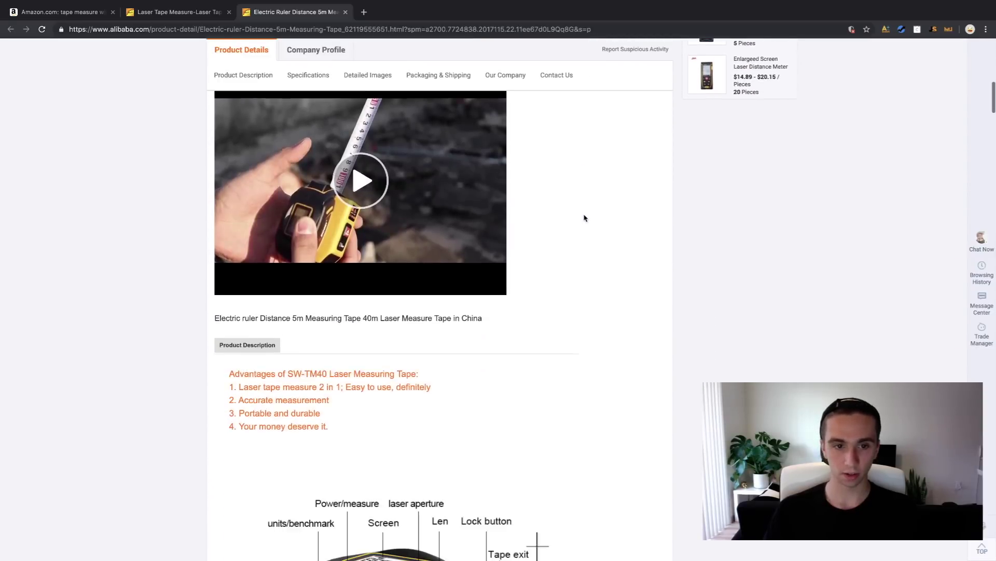
scroll(585, 217, down, 6)
scroll(585, 216, up, 15)
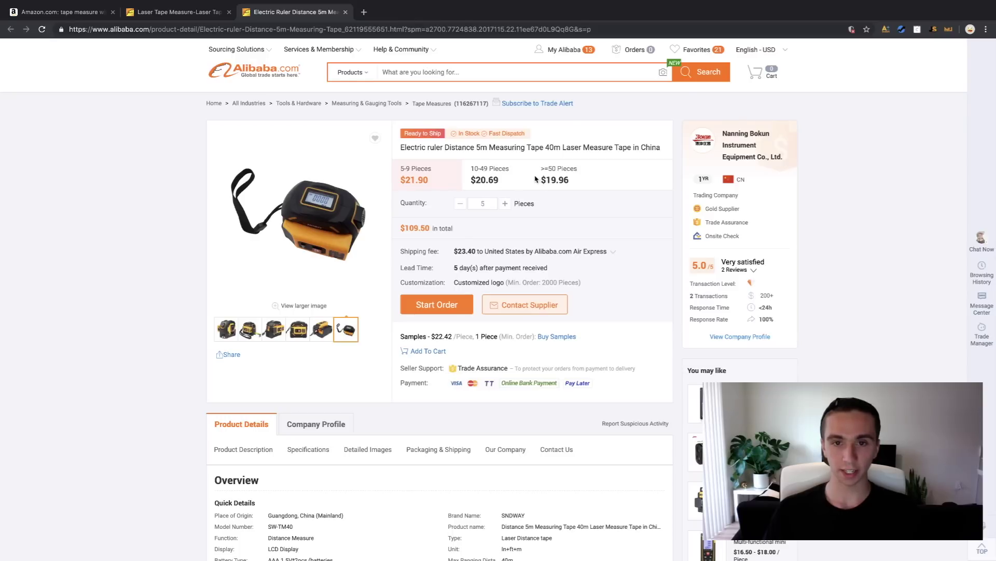
drag(540, 181, 592, 186)
click(592, 186)
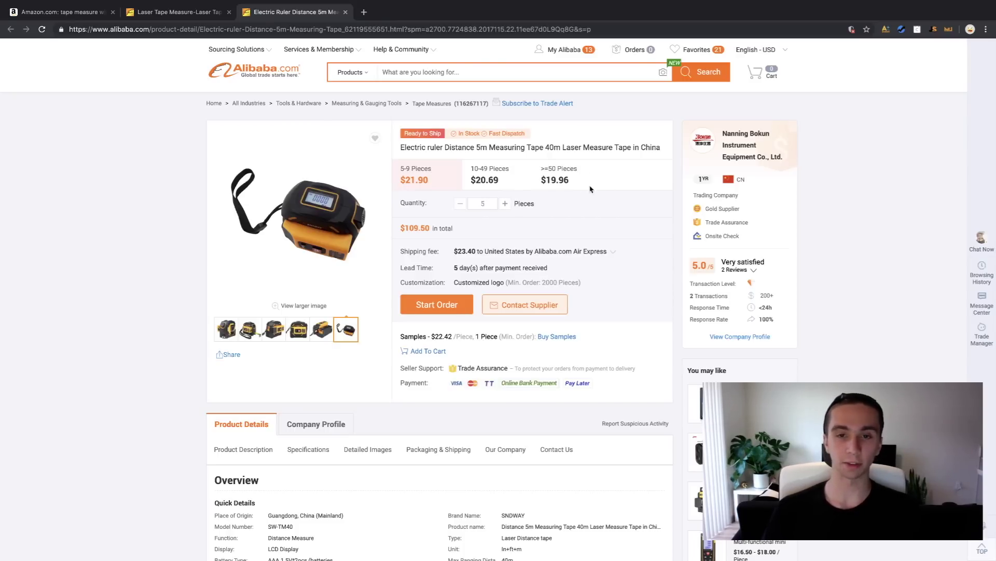
- Switch to Amazon, open the TACKLIFE Laser Tape Measure 2-in-1 listing and launch the AMZScout FBA calculator for it
click(79, 17)
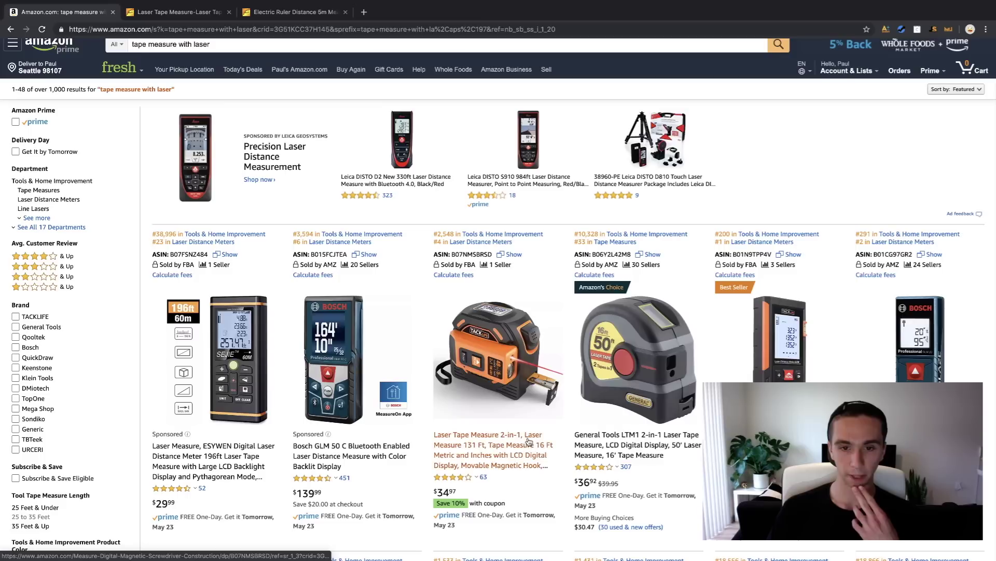
click(515, 448)
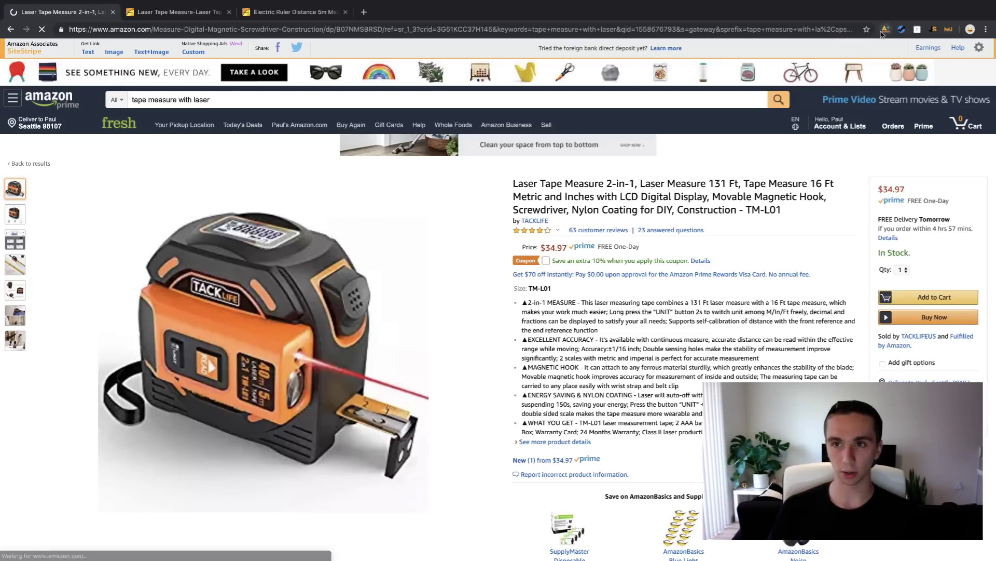
click(885, 30)
click(817, 47)
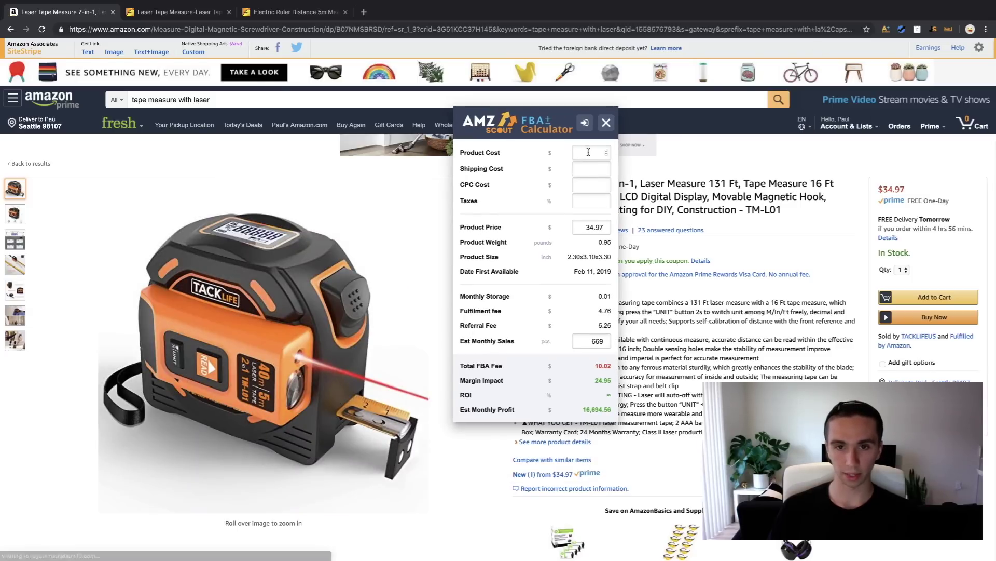
- Set the Product Cost in the FBA calculator to $10 and check the ROI
click(588, 151)
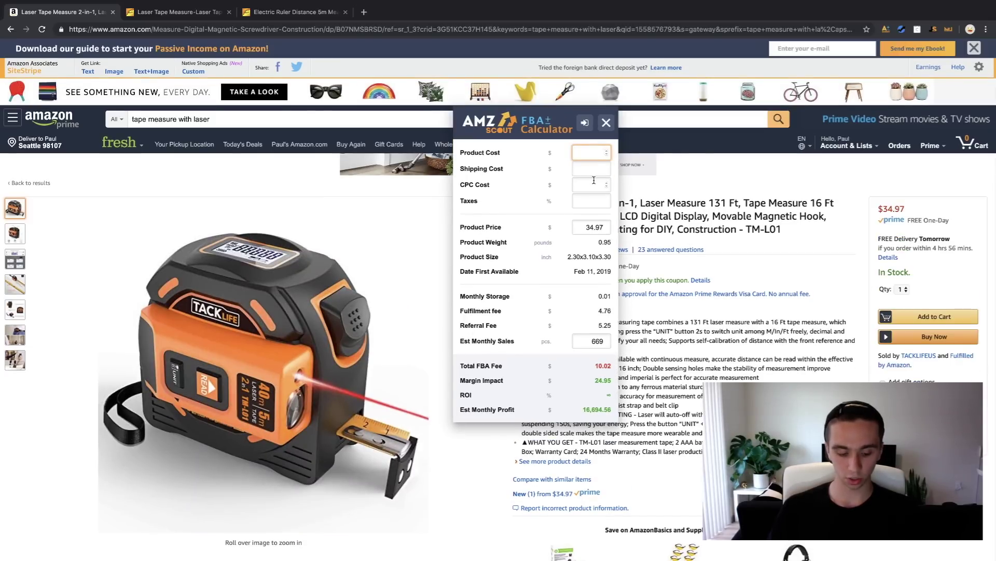
text(10)
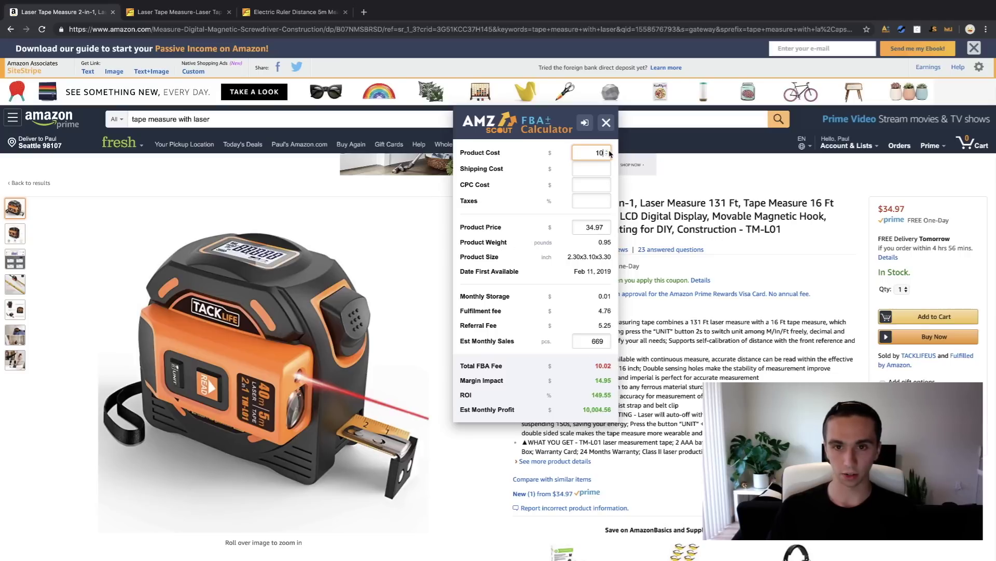
drag(587, 397, 617, 396)
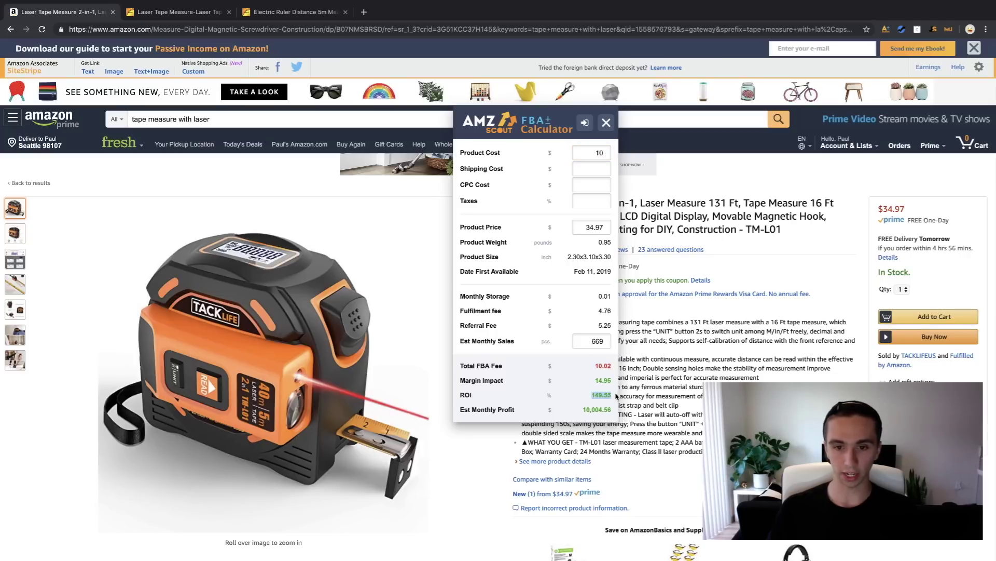
click(614, 397)
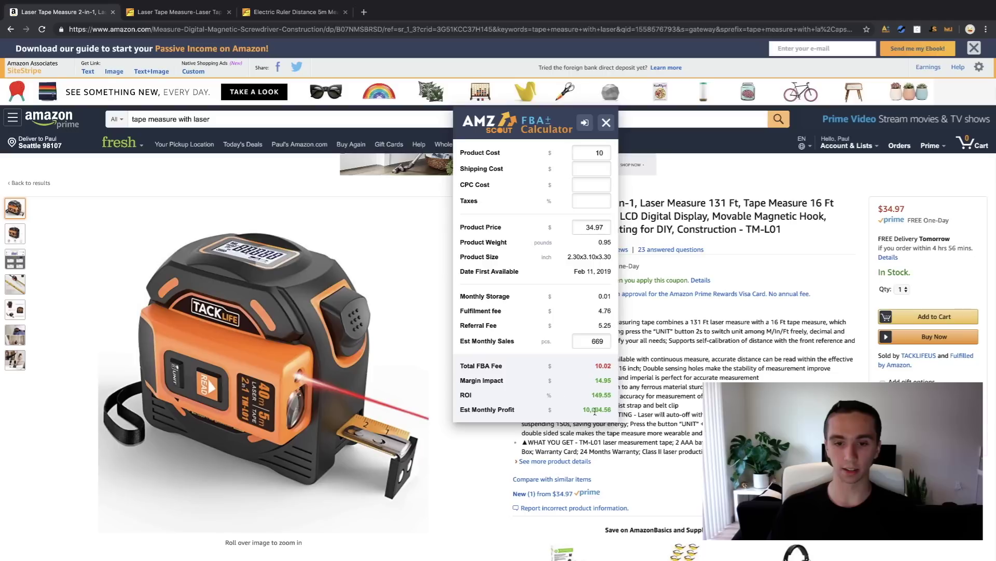
- Lower the Product Cost in the FBA calculator step by step to $8.3
click(607, 155)
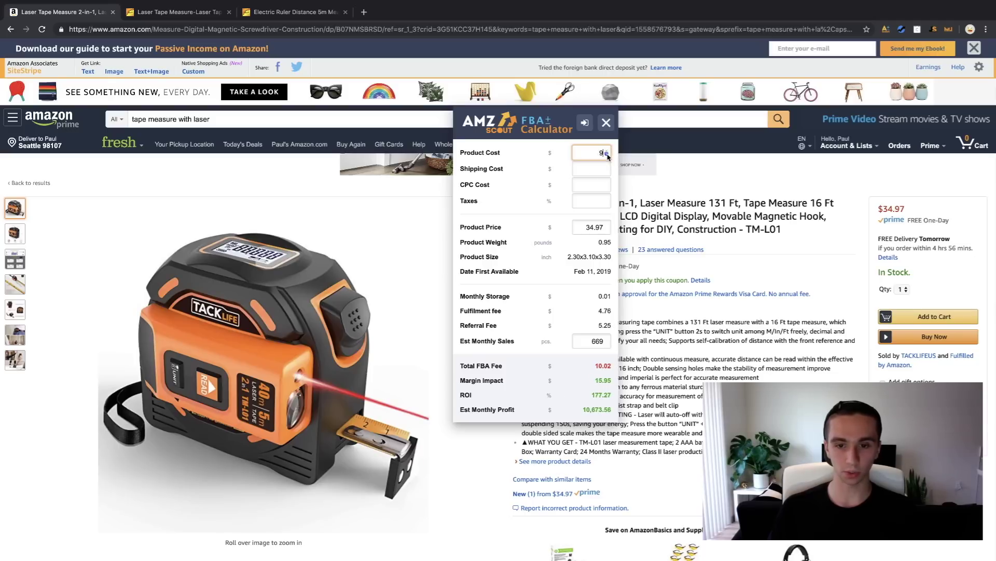
click(608, 155)
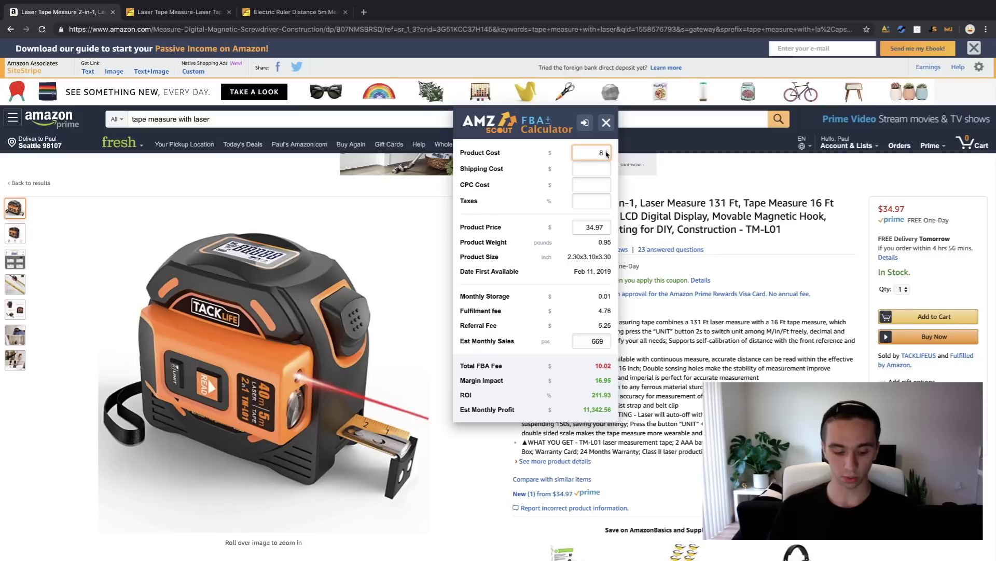
text(.5)
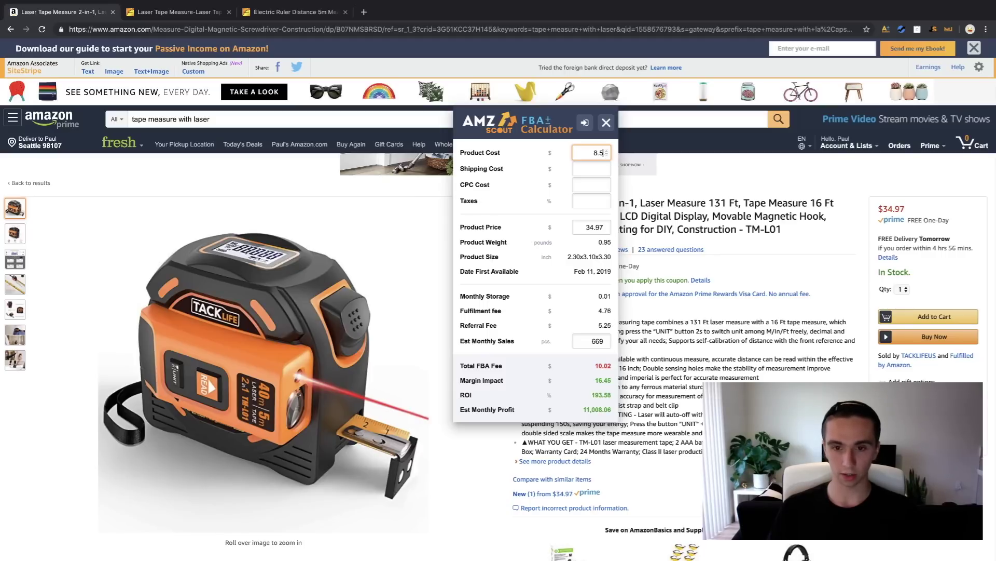
key(BackSpace)
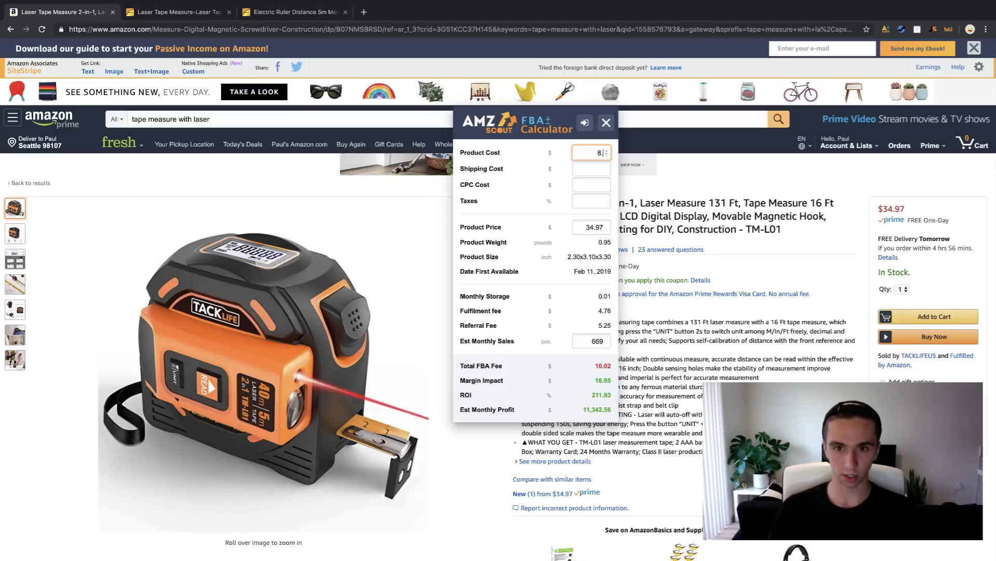
text(4)
key(BackSpace)
text(3)
double_click(598, 152)
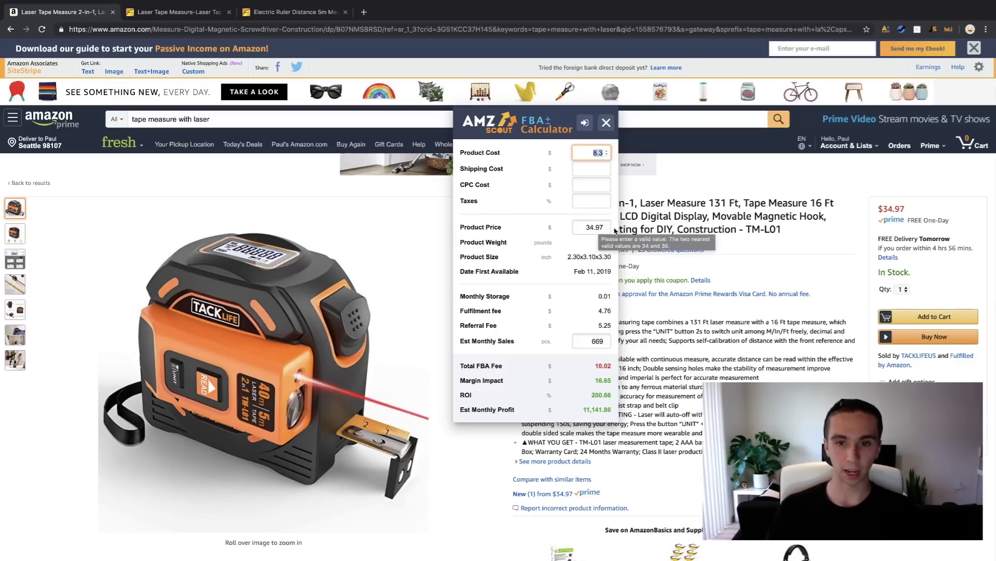
click(601, 156)
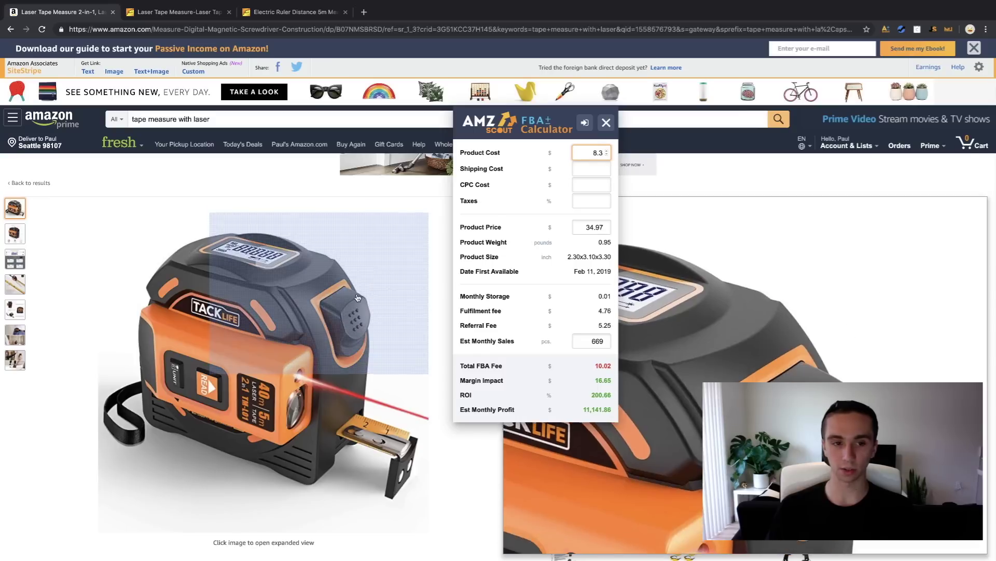
- Review the frequently bought together and sponsored products on the listing, and set the FBA calculator's Product Price to $49.99
scroll(359, 286, down, 10)
scroll(357, 273, down, 4)
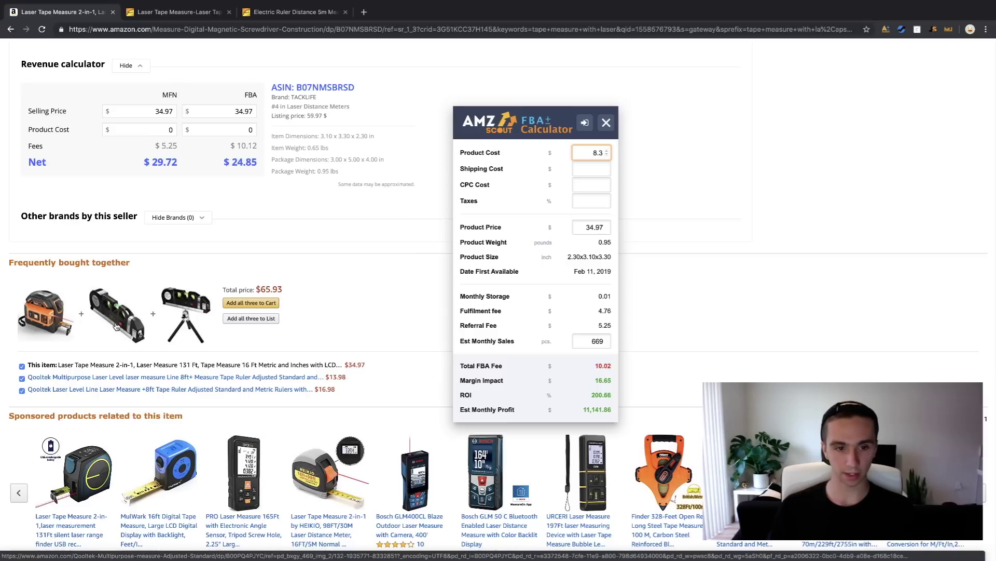
scroll(278, 398, down, 2)
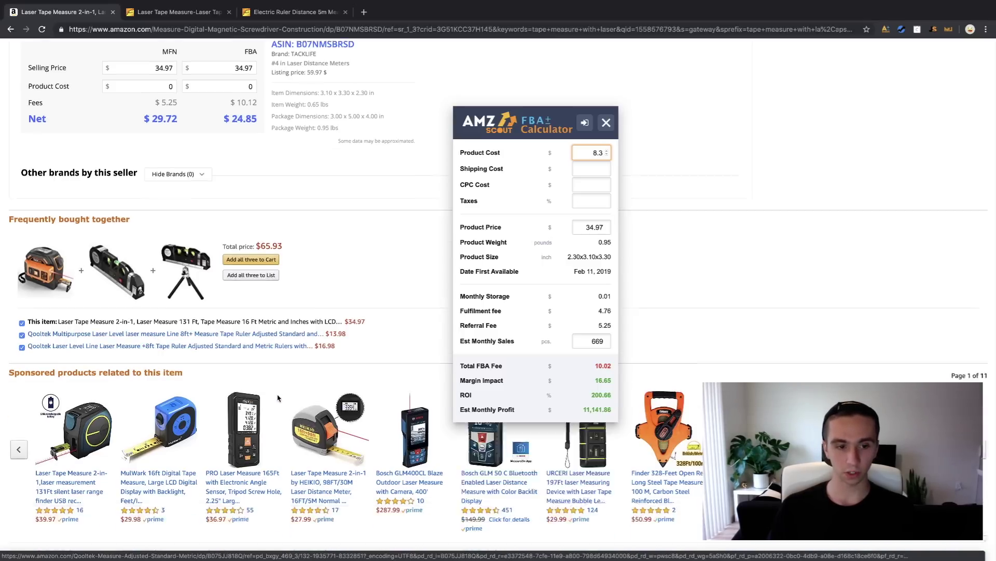
scroll(279, 398, down, 4)
scroll(638, 242, up, 15)
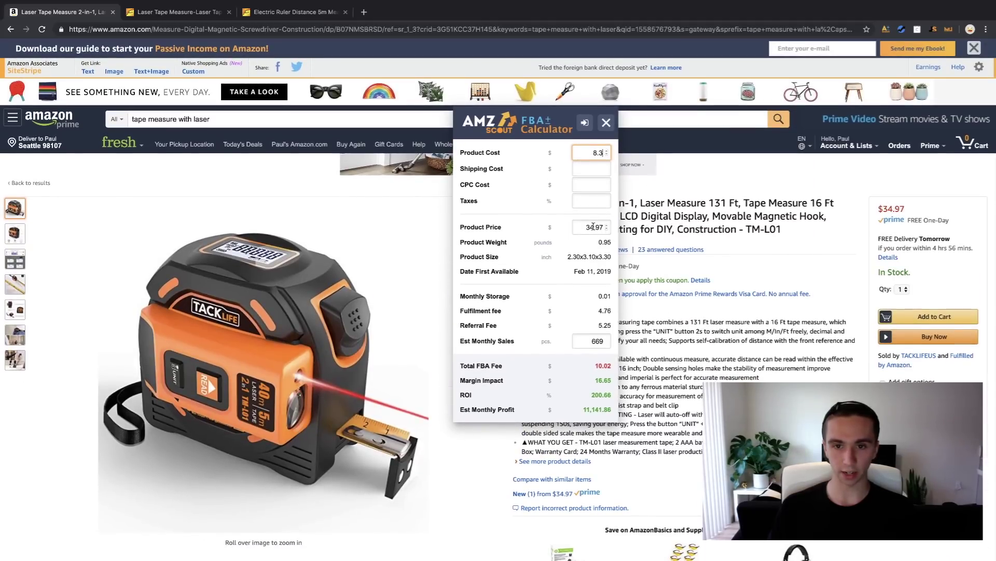
double_click(593, 226)
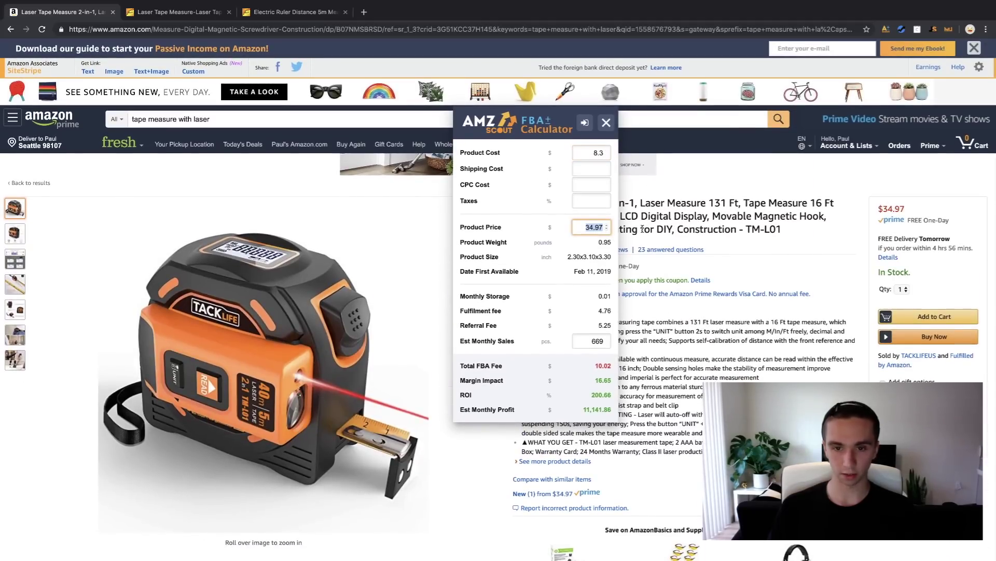
scroll(304, 418, down, 15)
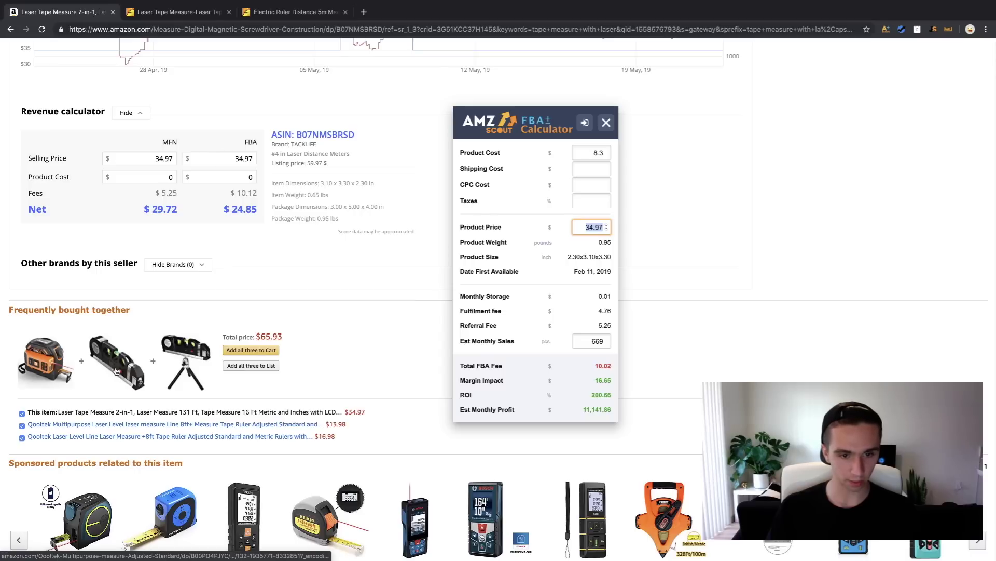
scroll(542, 259, up, 20)
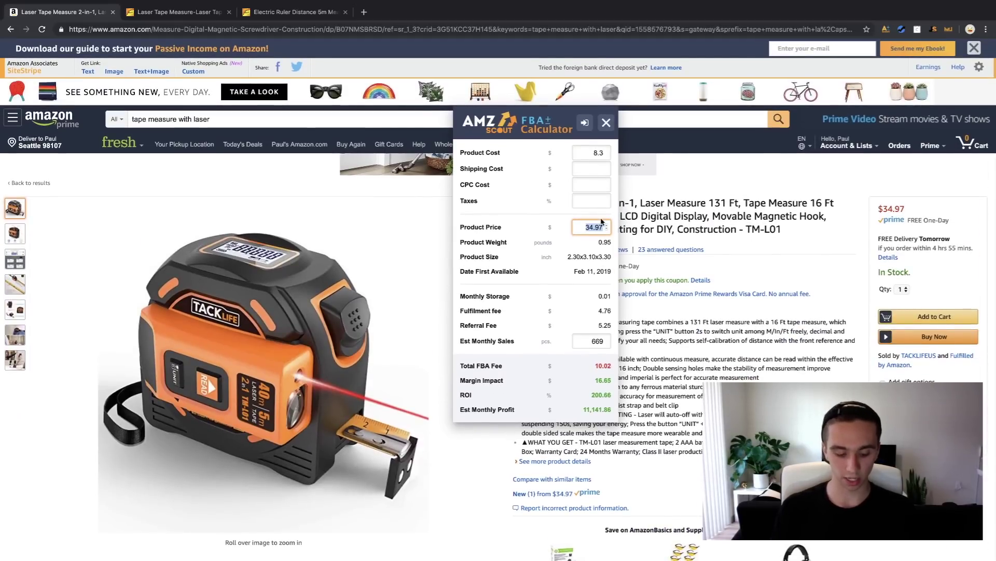
text(49)
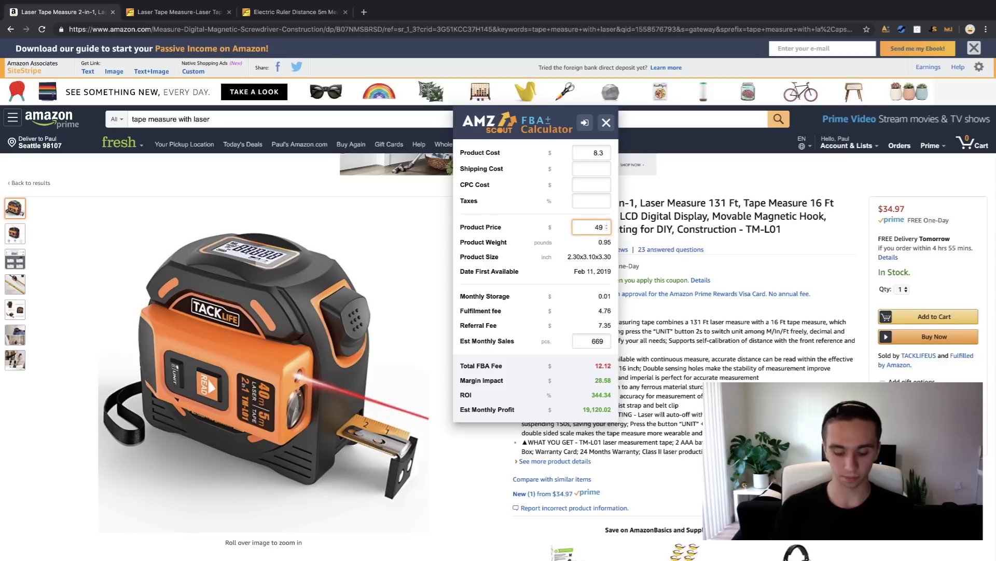
text(.99)
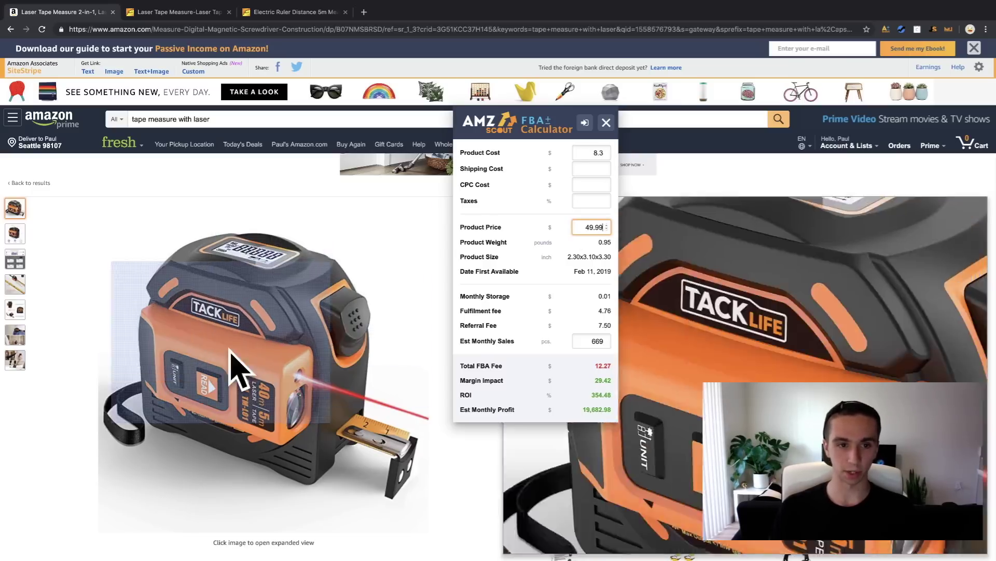
- View the tape measure's dimensions image and raise the Product Cost in the FBA calculator to $13
click(14, 259)
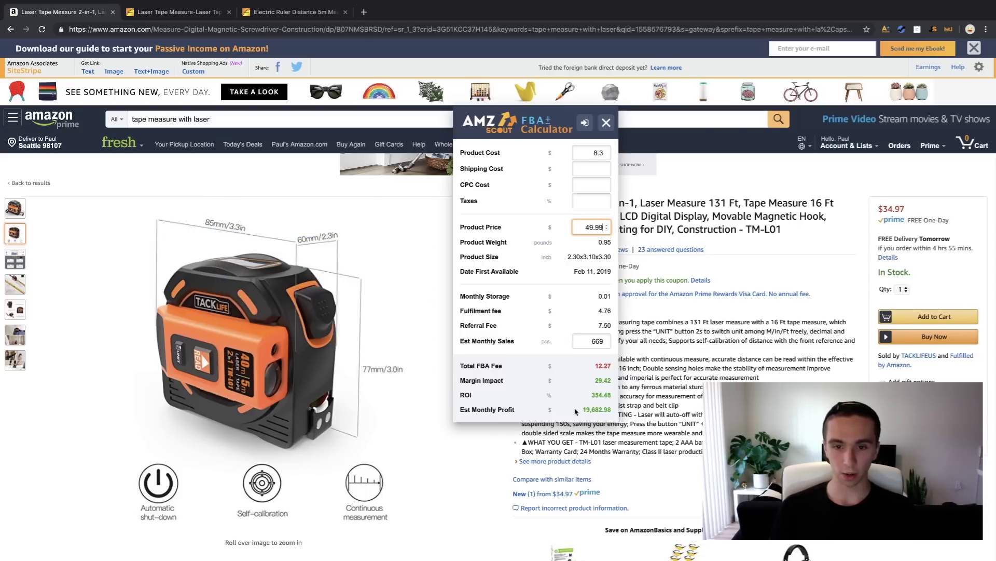
click(608, 151)
click(607, 151)
click(607, 152)
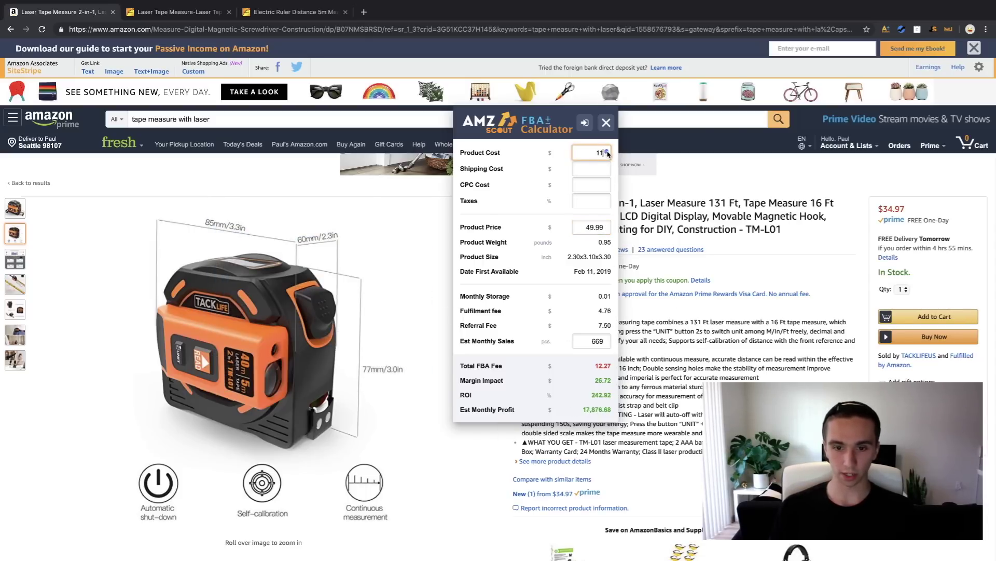
click(607, 151)
click(607, 151)
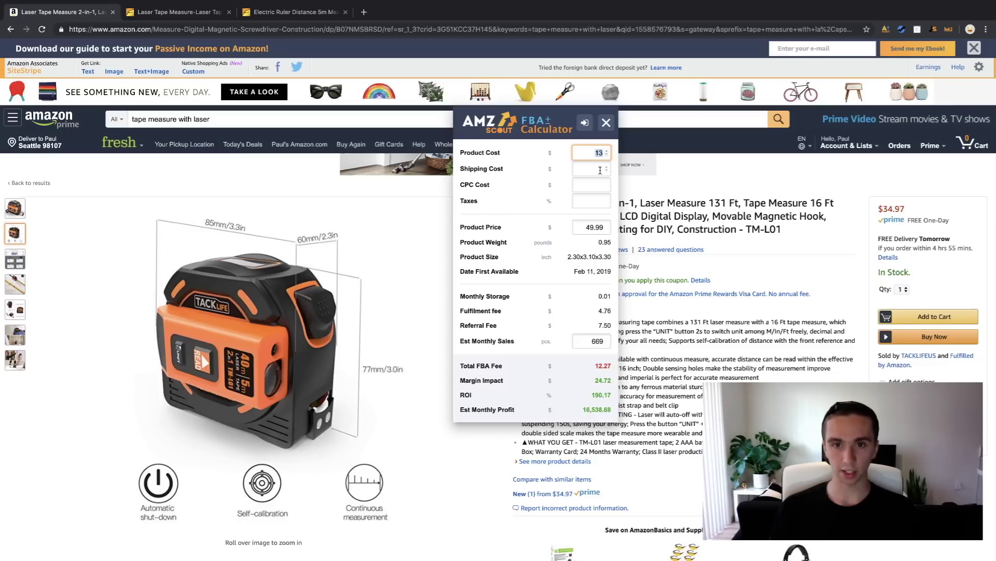
- Check the ROI in the FBA calculator for the $13 product cost
click(590, 153)
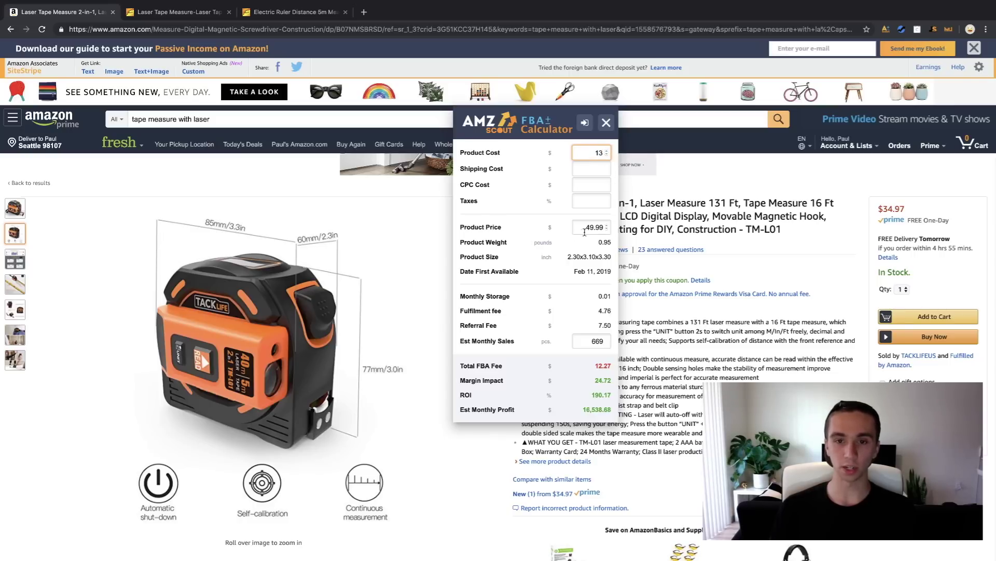
drag(592, 395, 619, 398)
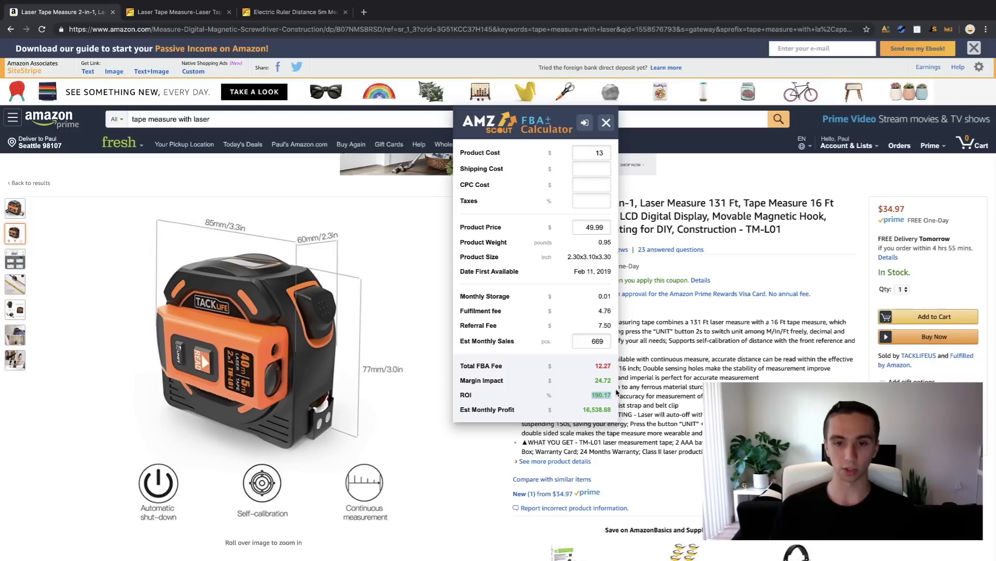
click(618, 403)
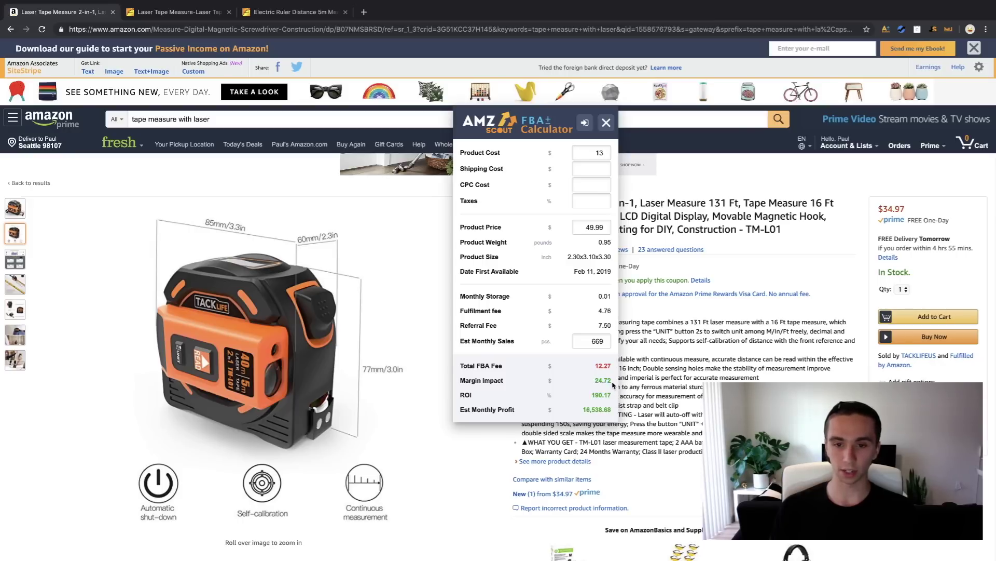
- Raise the Product Cost in the FBA calculator to $15 and check the Margin Impact
click(608, 150)
click(608, 150)
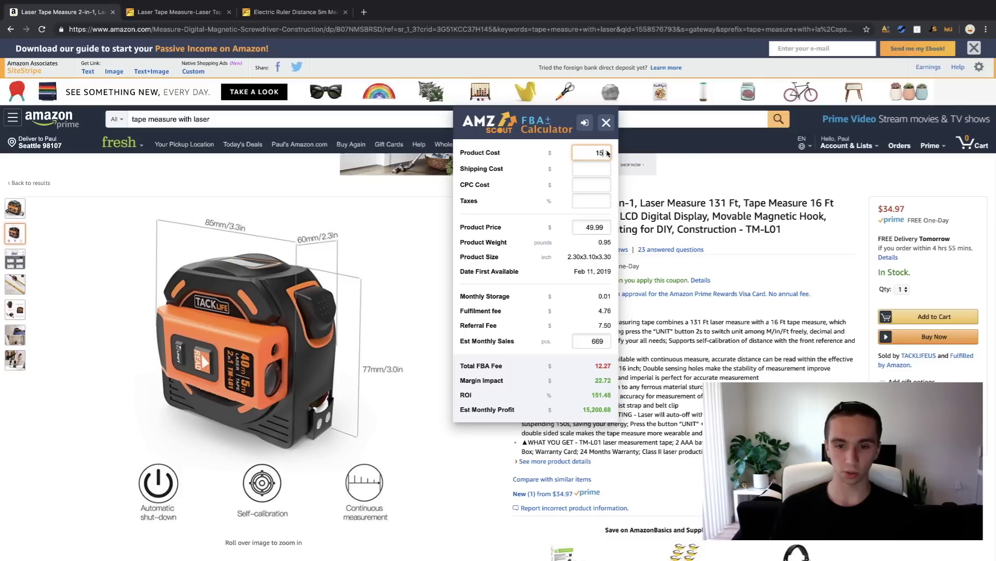
double_click(595, 154)
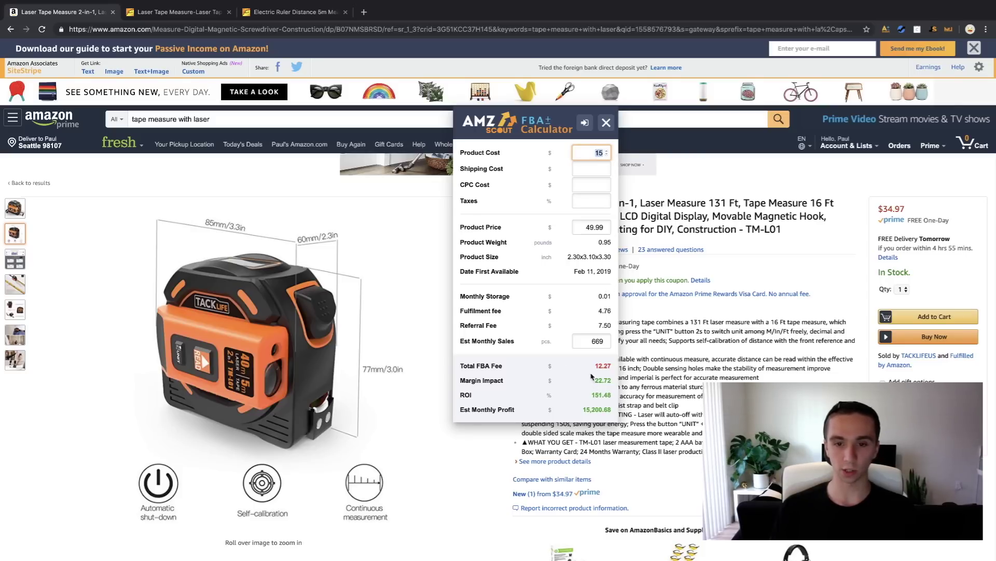
drag(592, 378, 608, 378)
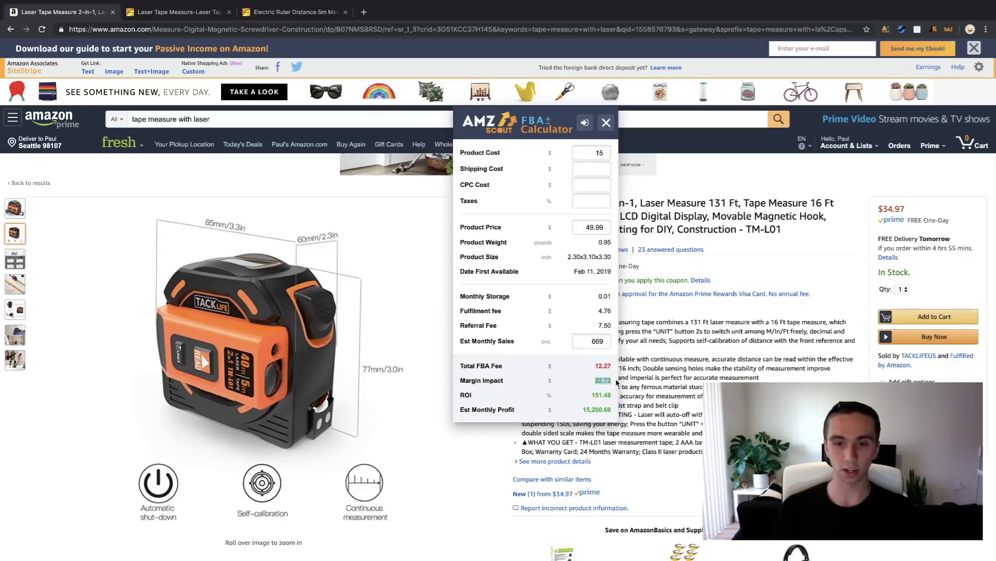
click(612, 385)
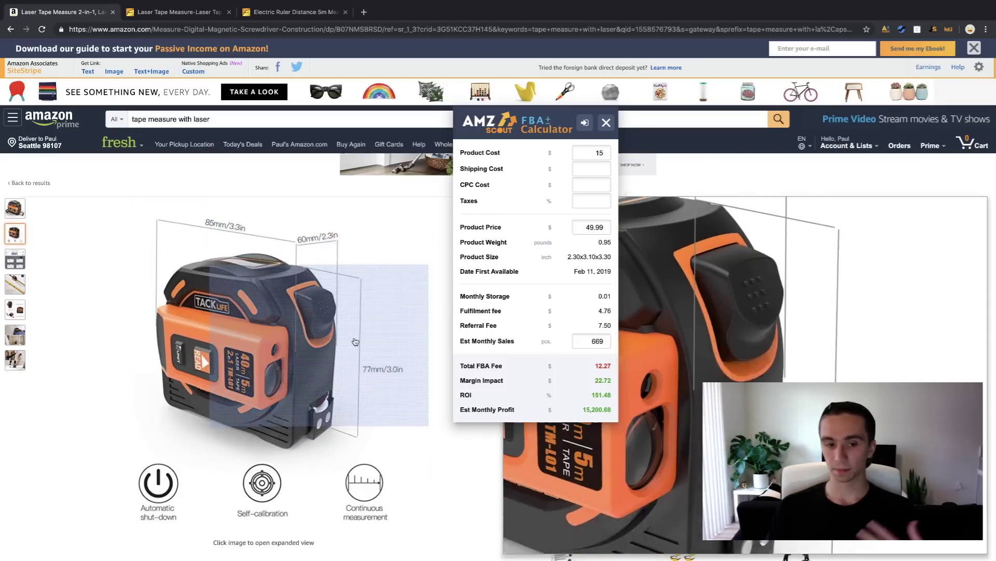
- Recheck the Product Cost and the tape measure's listing, and close the FBA calculator
drag(594, 153, 616, 155)
click(574, 152)
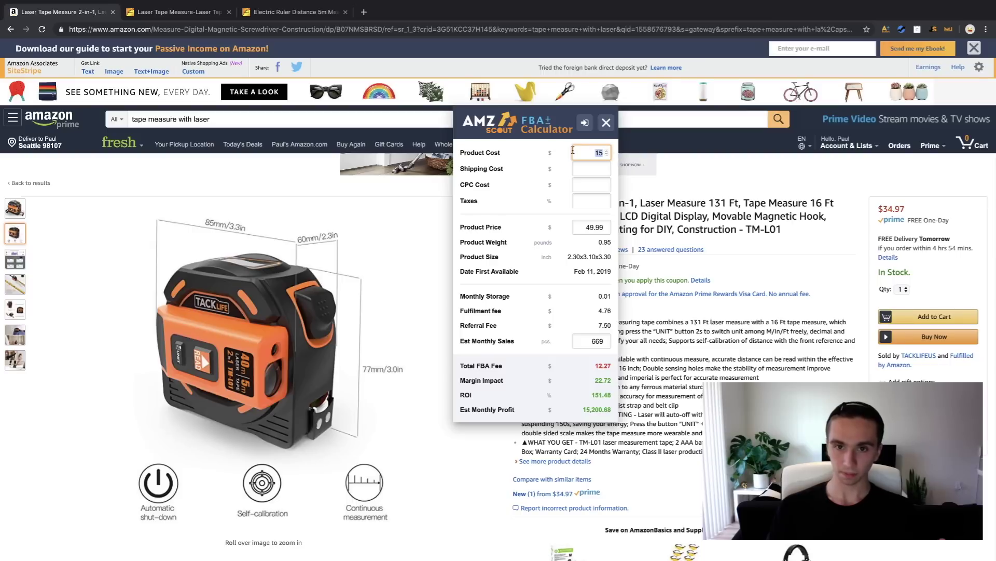
scroll(305, 278, down, 3)
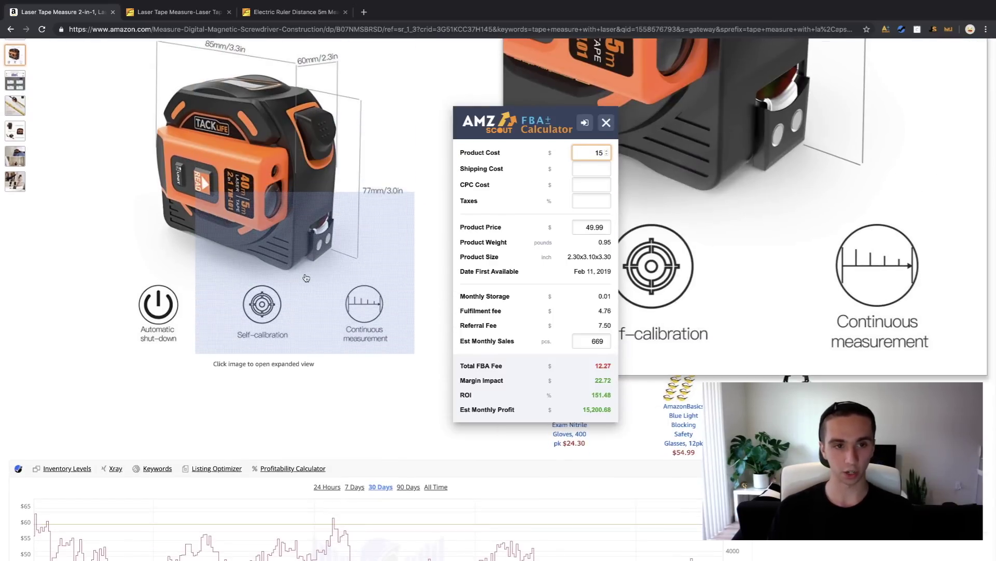
scroll(307, 278, up, 5)
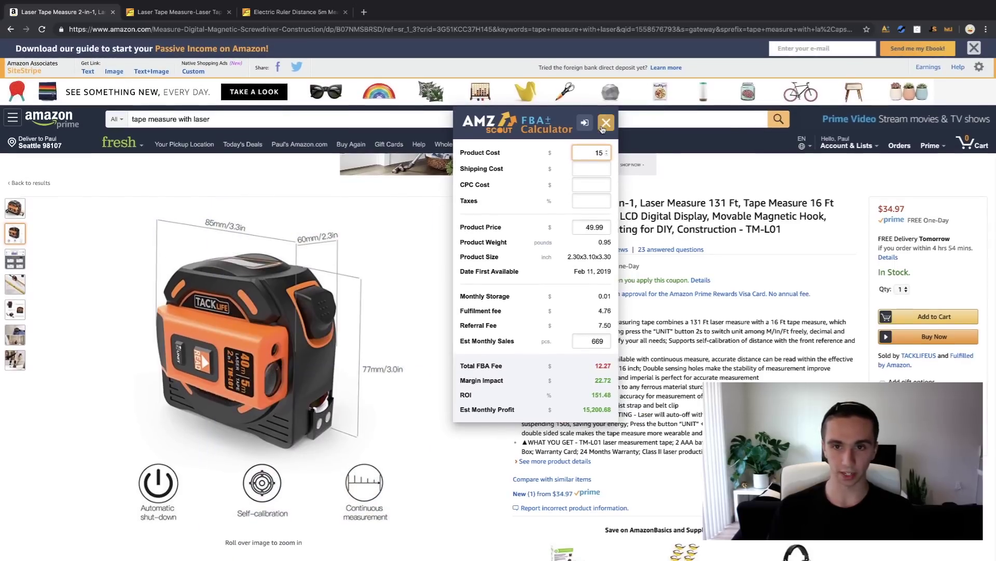
click(607, 123)
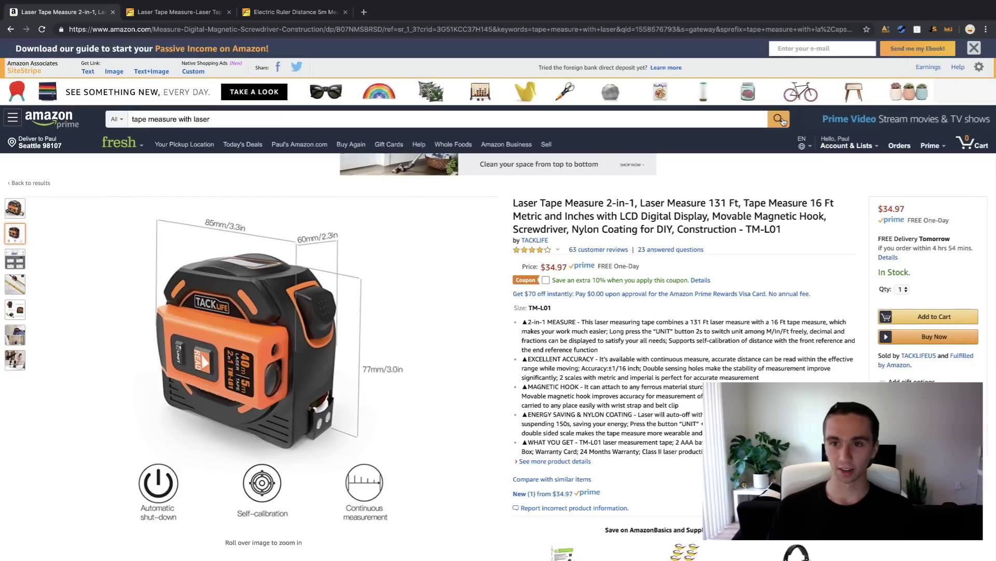
- Search Amazon again for "tape measure with laser" and browse the product results
click(778, 119)
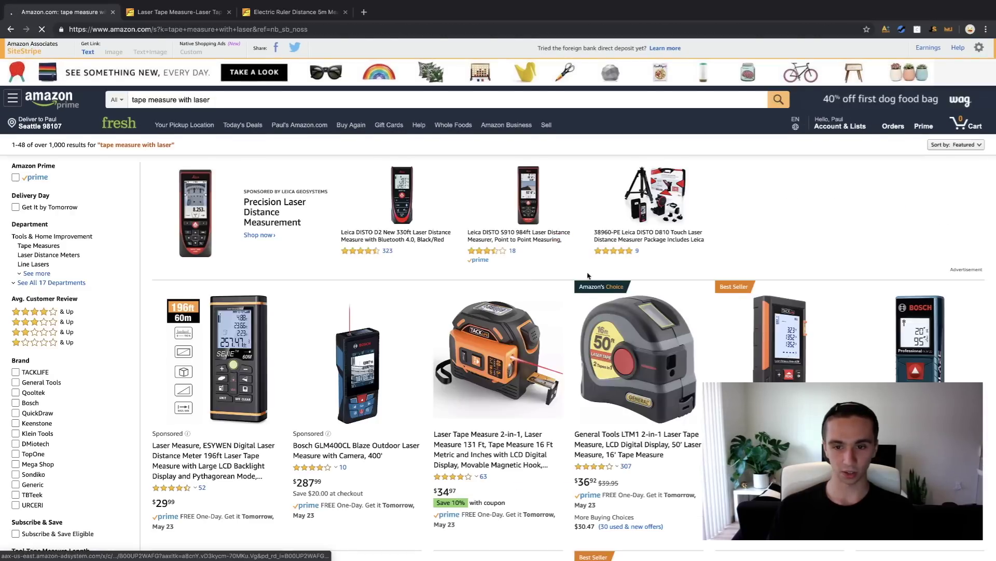
scroll(555, 284, down, 15)
scroll(588, 275, down, 8)
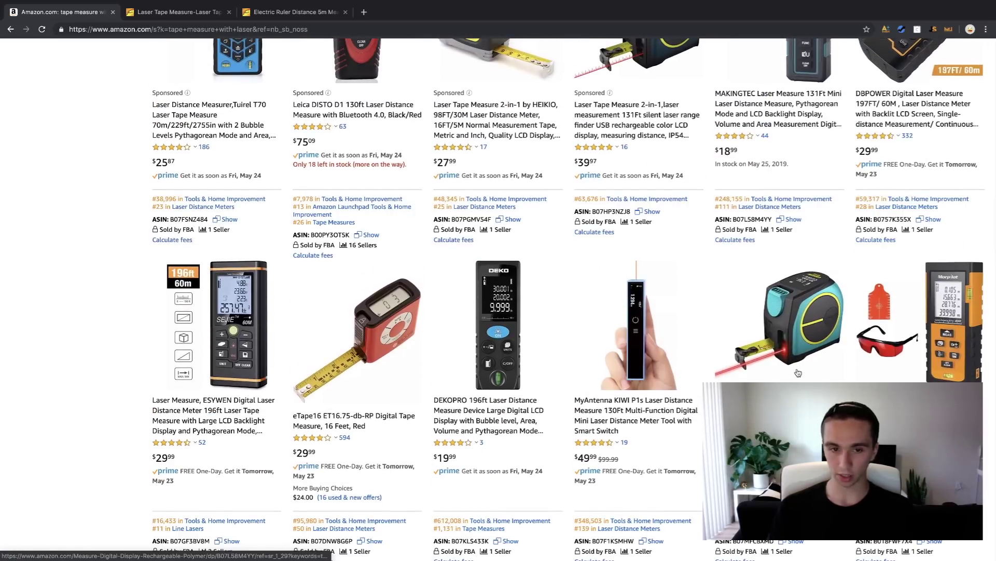
- Run the Jungle Scout extension on the laser tape measure results and view its filter options
click(932, 30)
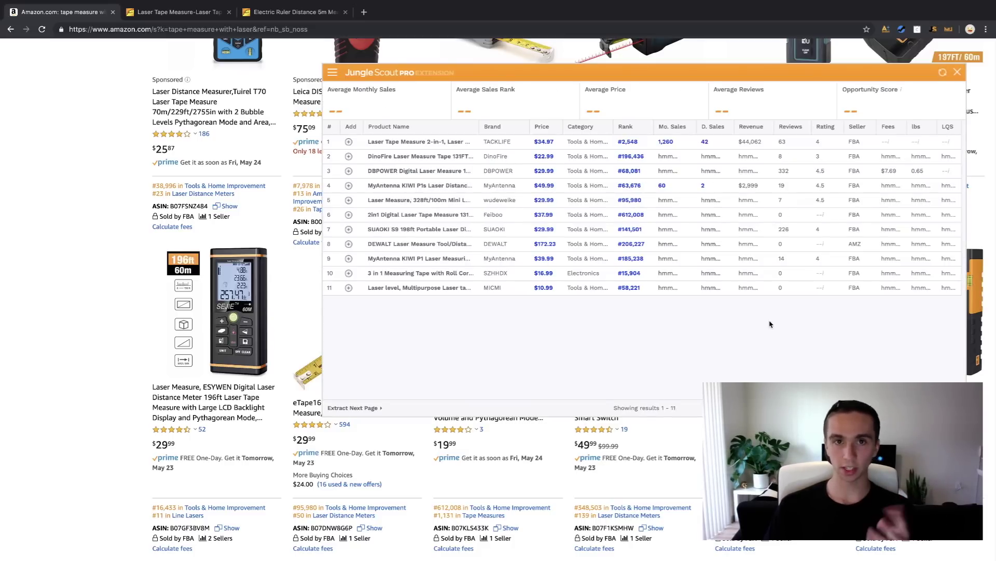
click(335, 77)
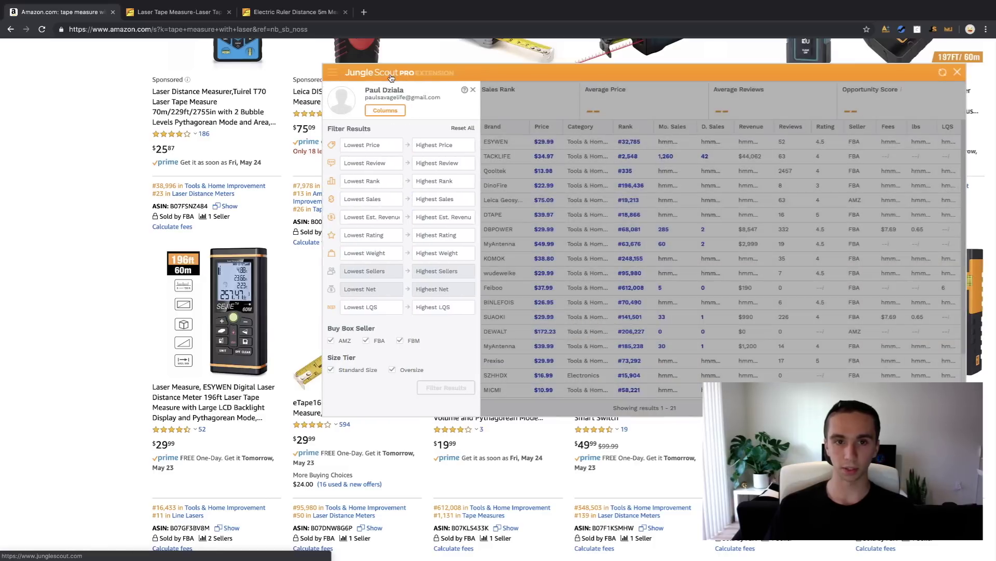
click(473, 92)
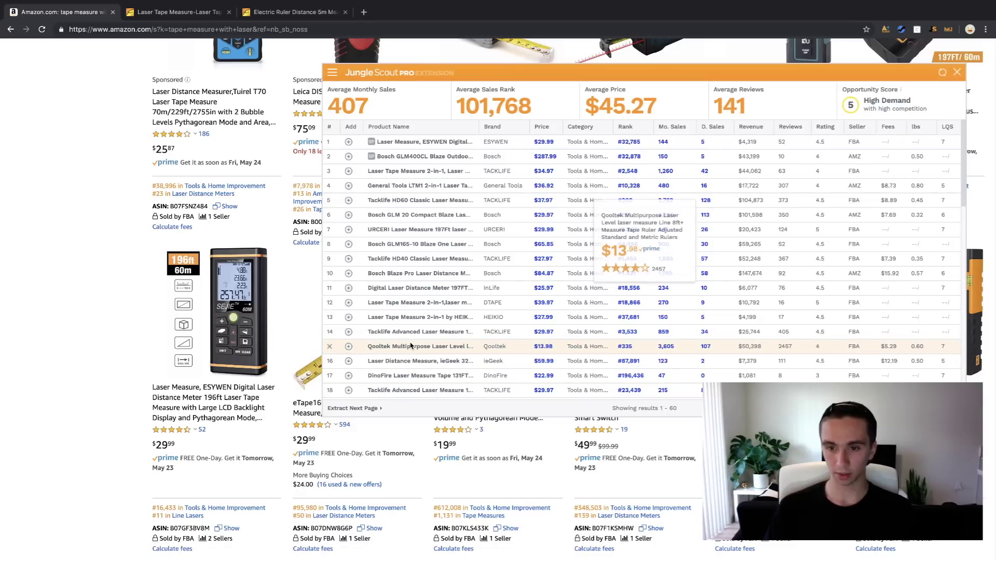
- Review the sales, revenue and review figures of the products listed in Jungle Scout, and close the extension
scroll(410, 345, down, 4)
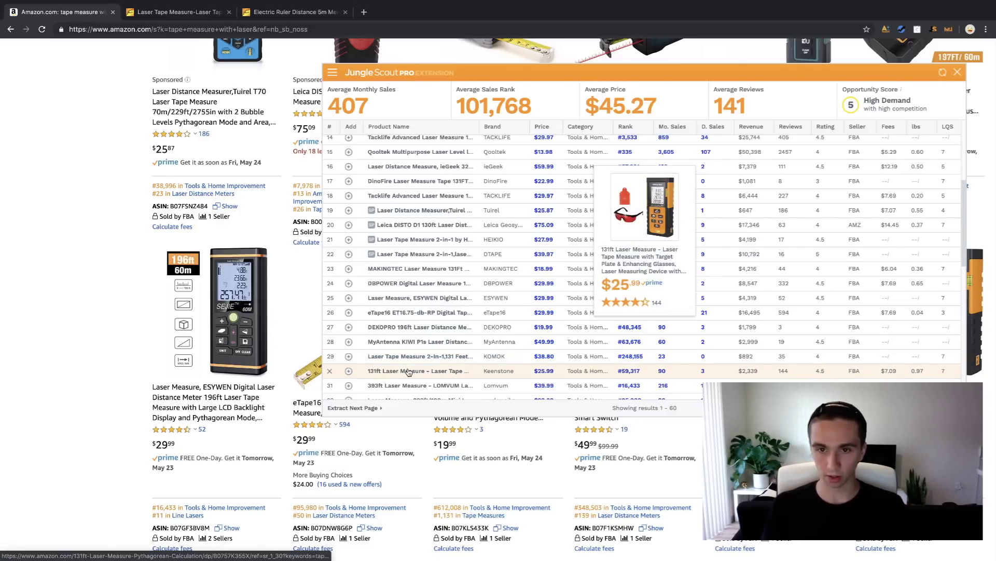
scroll(407, 353, down, 3)
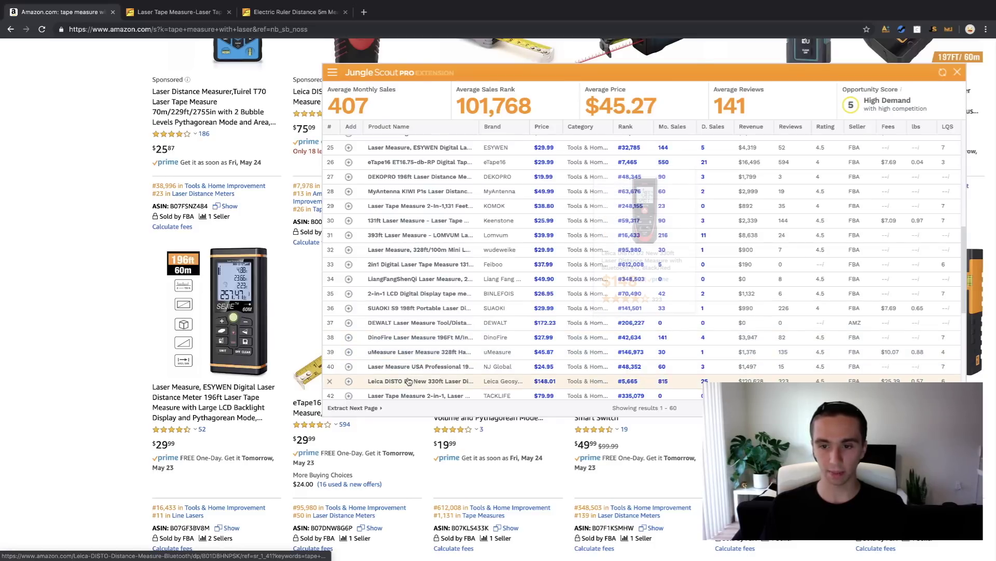
scroll(408, 366, up, 8)
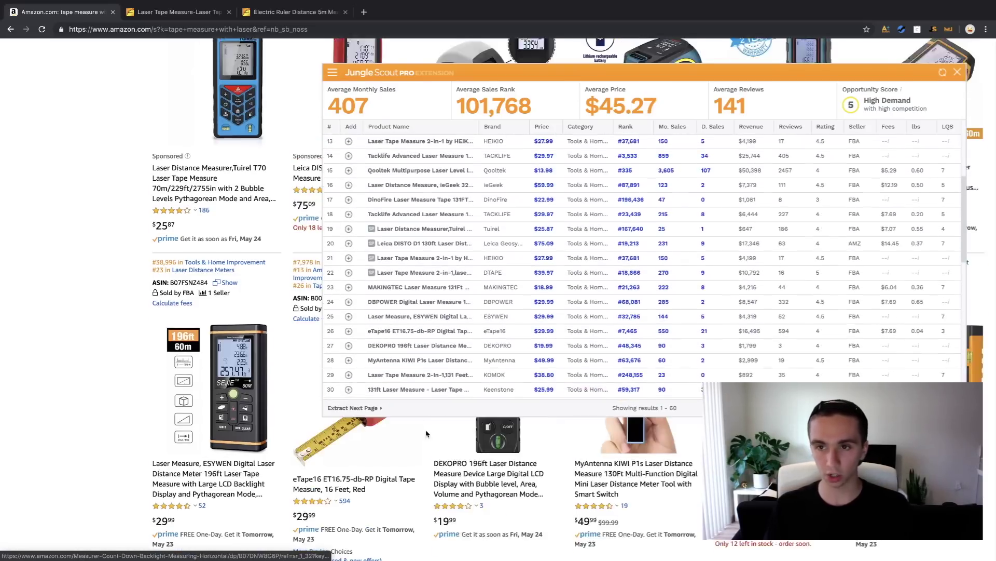
scroll(434, 177, up, 3)
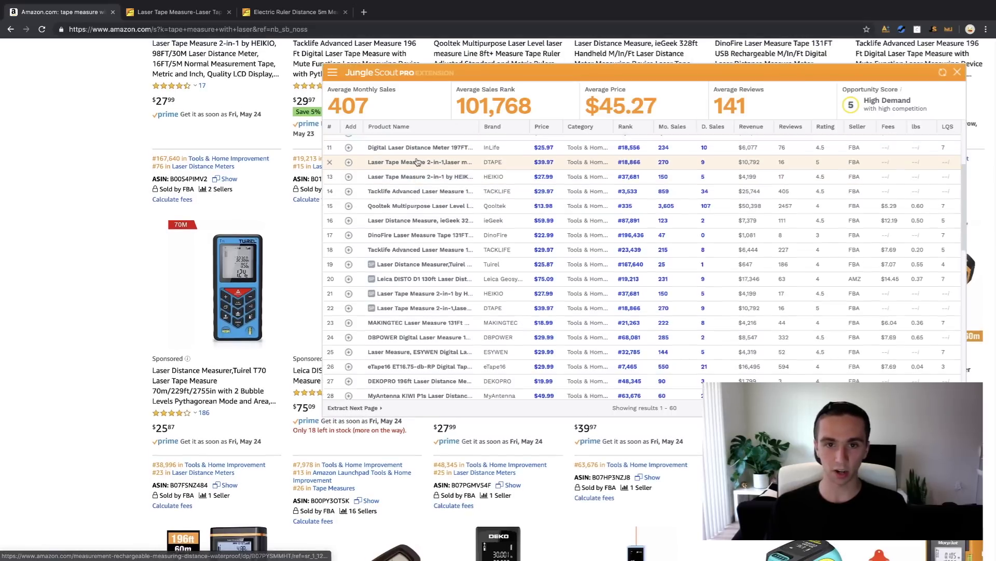
scroll(418, 164, up, 2)
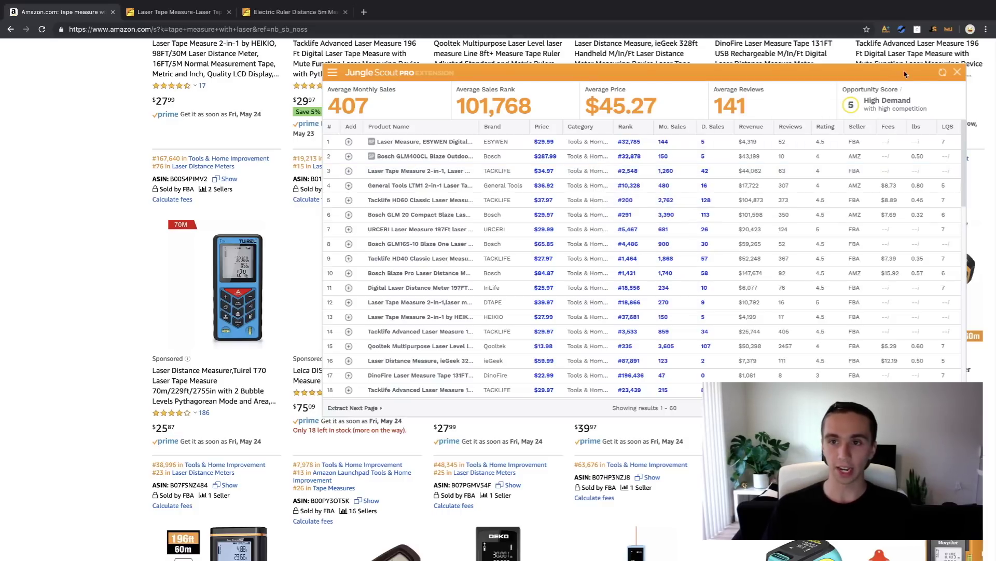
click(959, 74)
scroll(371, 267, up, 10)
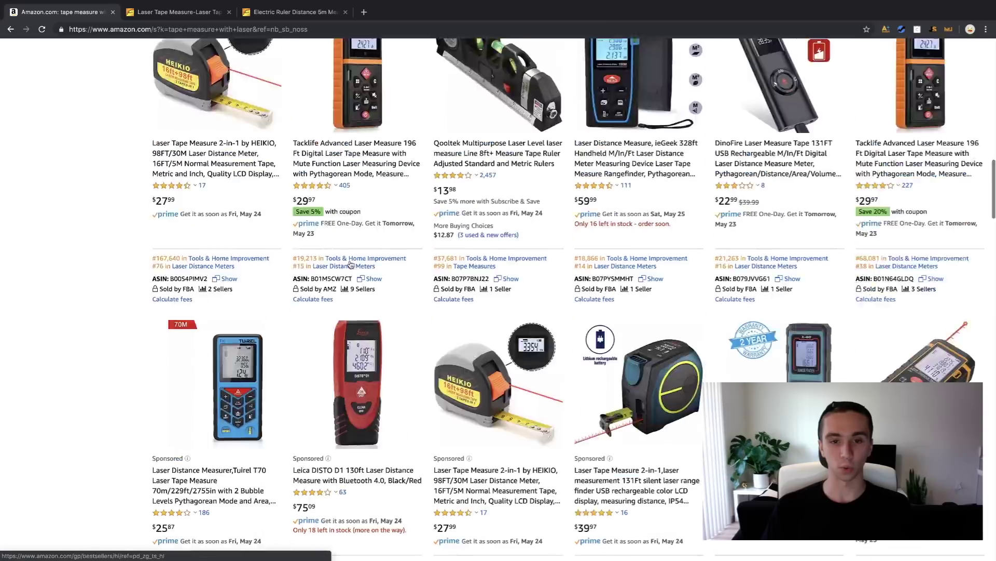